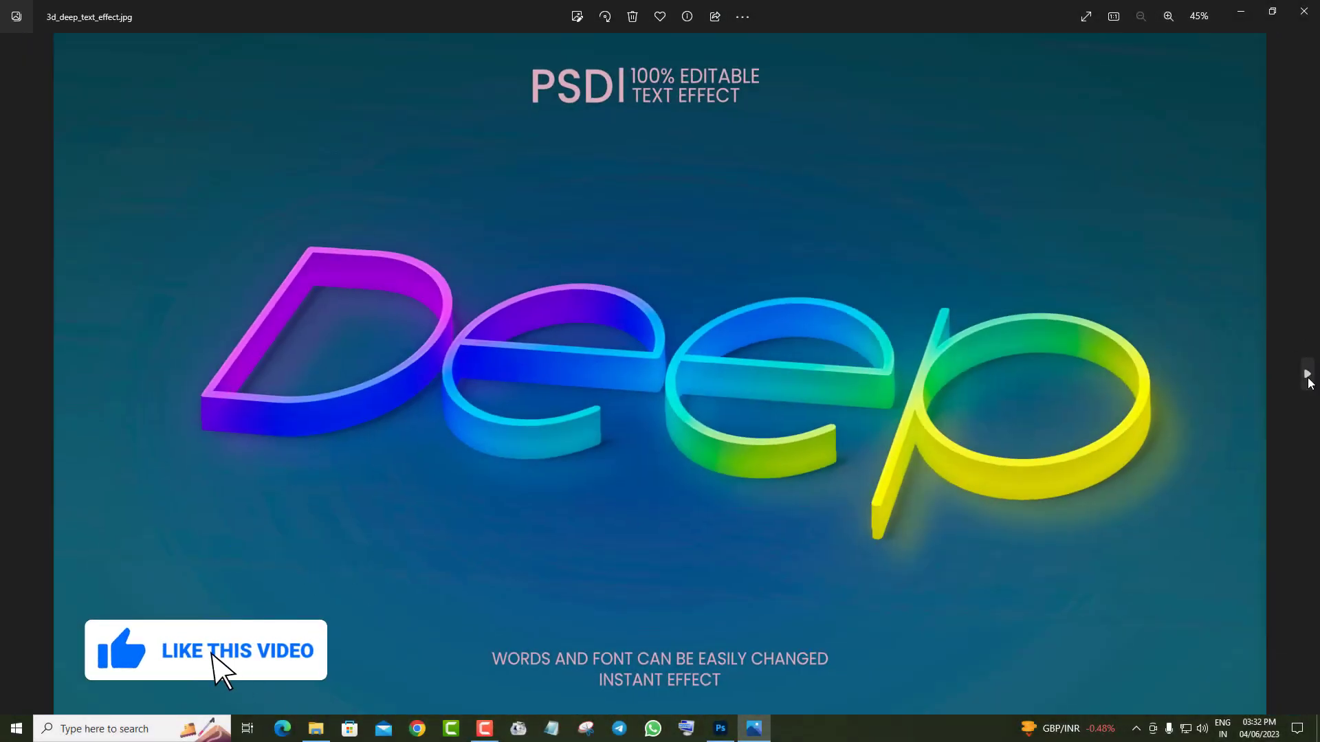
Browse and zoom through the Argentina, Tiger and Costa Rica text-effect previews
click(1308, 377)
scroll(569, 369, up, 2)
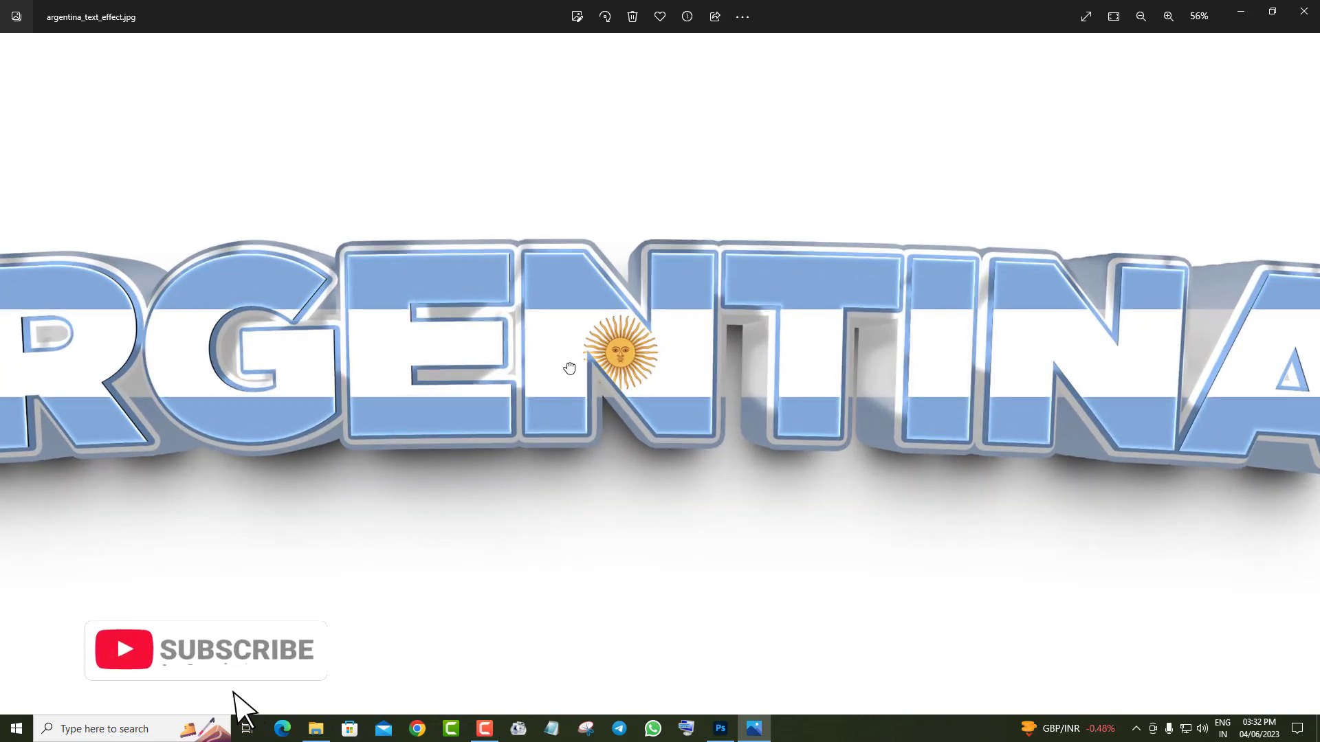
scroll(609, 440, down, 2)
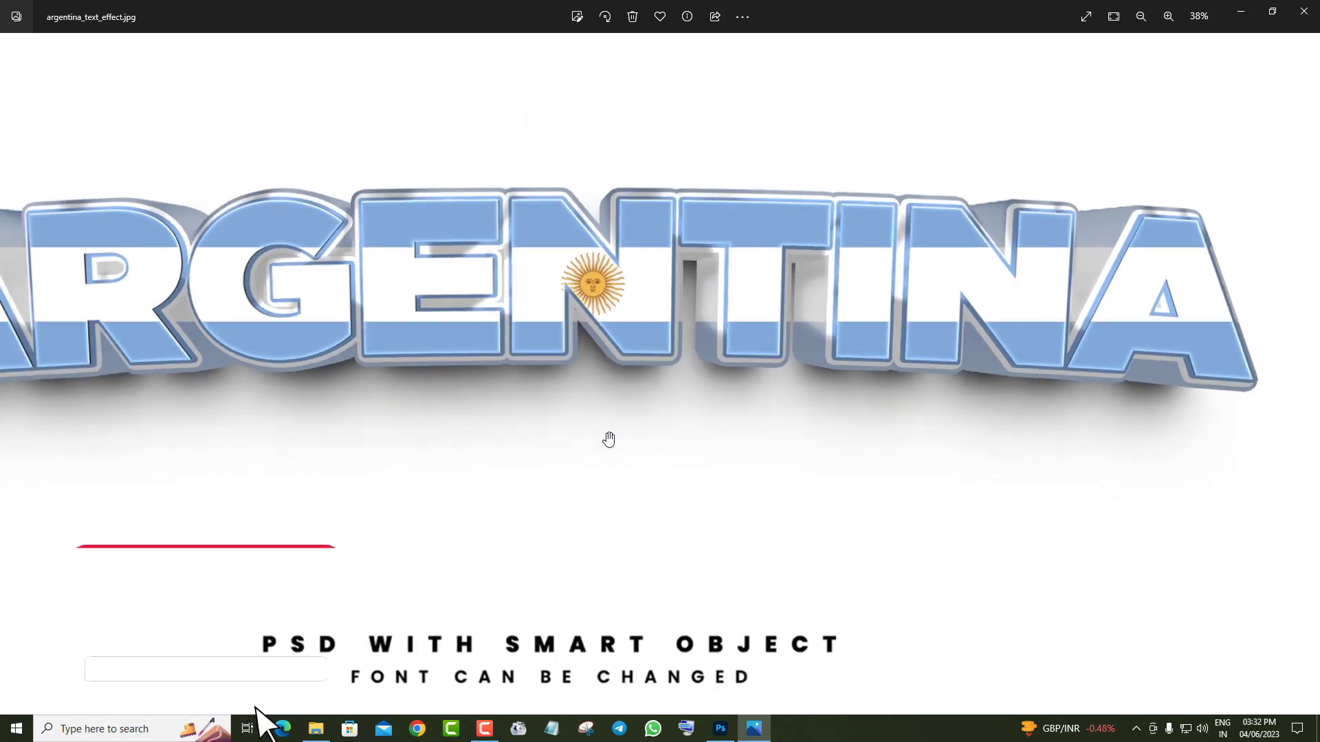
scroll(609, 440, down, 2)
click(1307, 374)
scroll(786, 418, up, 5)
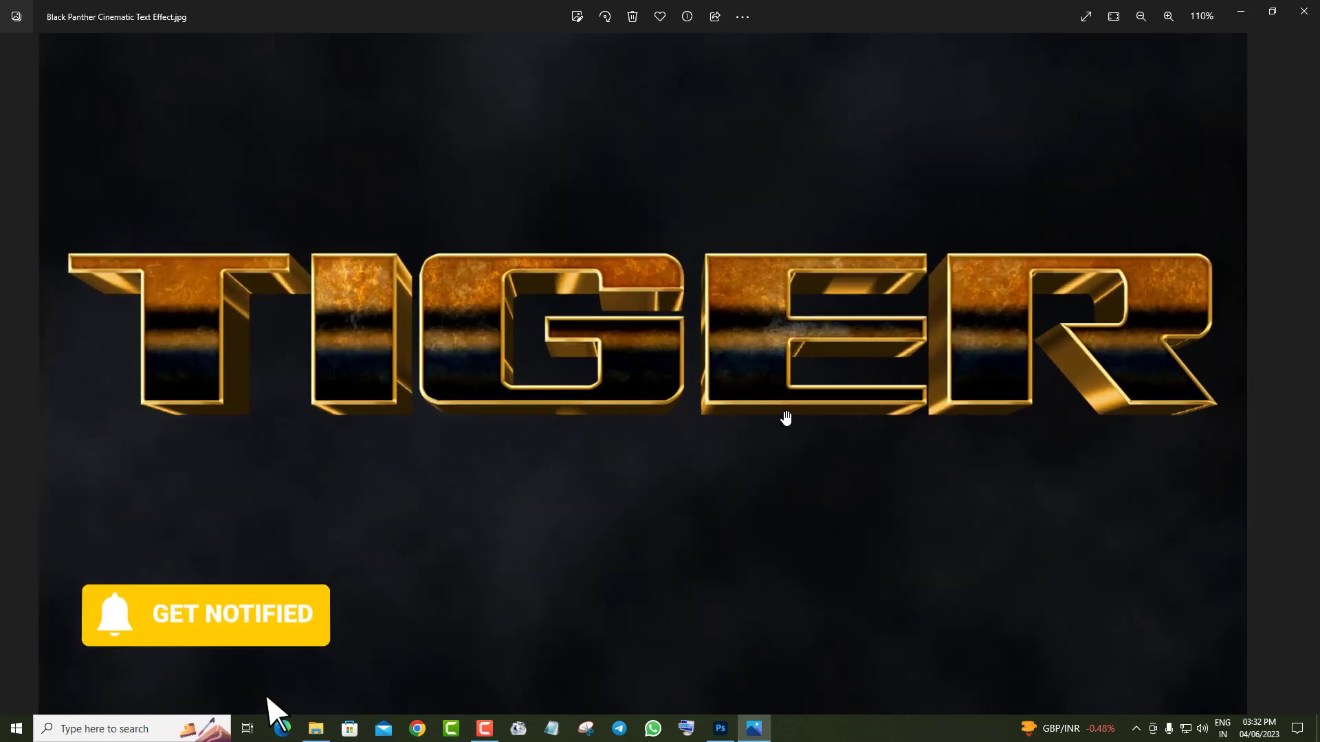
scroll(1011, 348, up, 2)
scroll(581, 412, up, 1)
scroll(576, 413, down, 4)
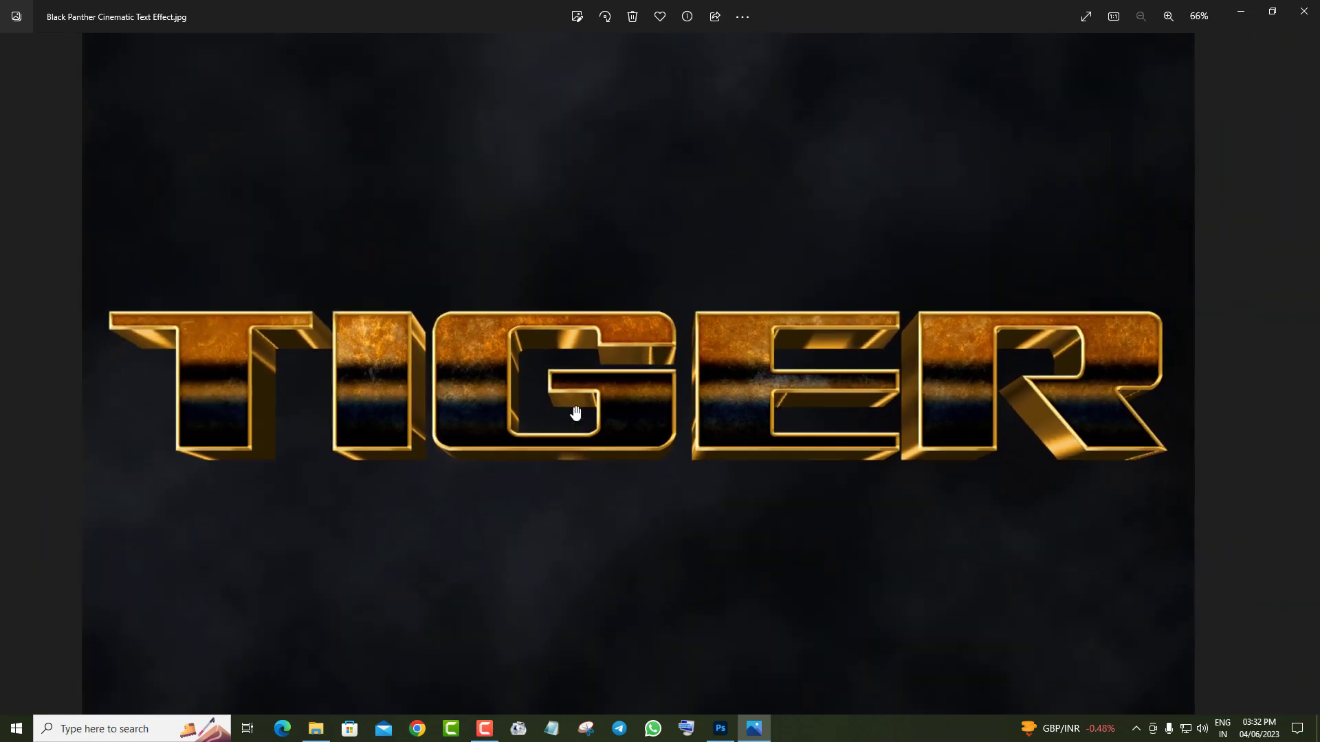
scroll(577, 412, down, 2)
click(1307, 374)
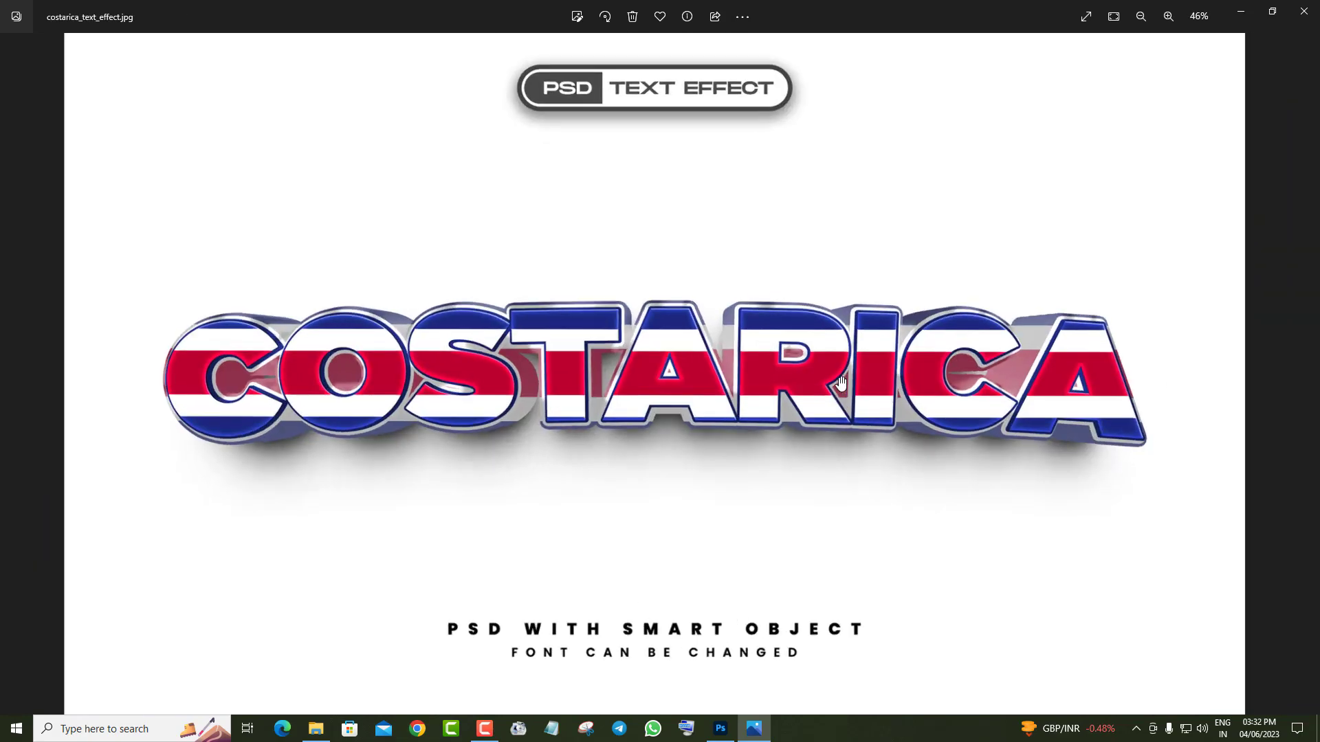
scroll(1057, 376, up, 2)
scroll(1056, 377, down, 2)
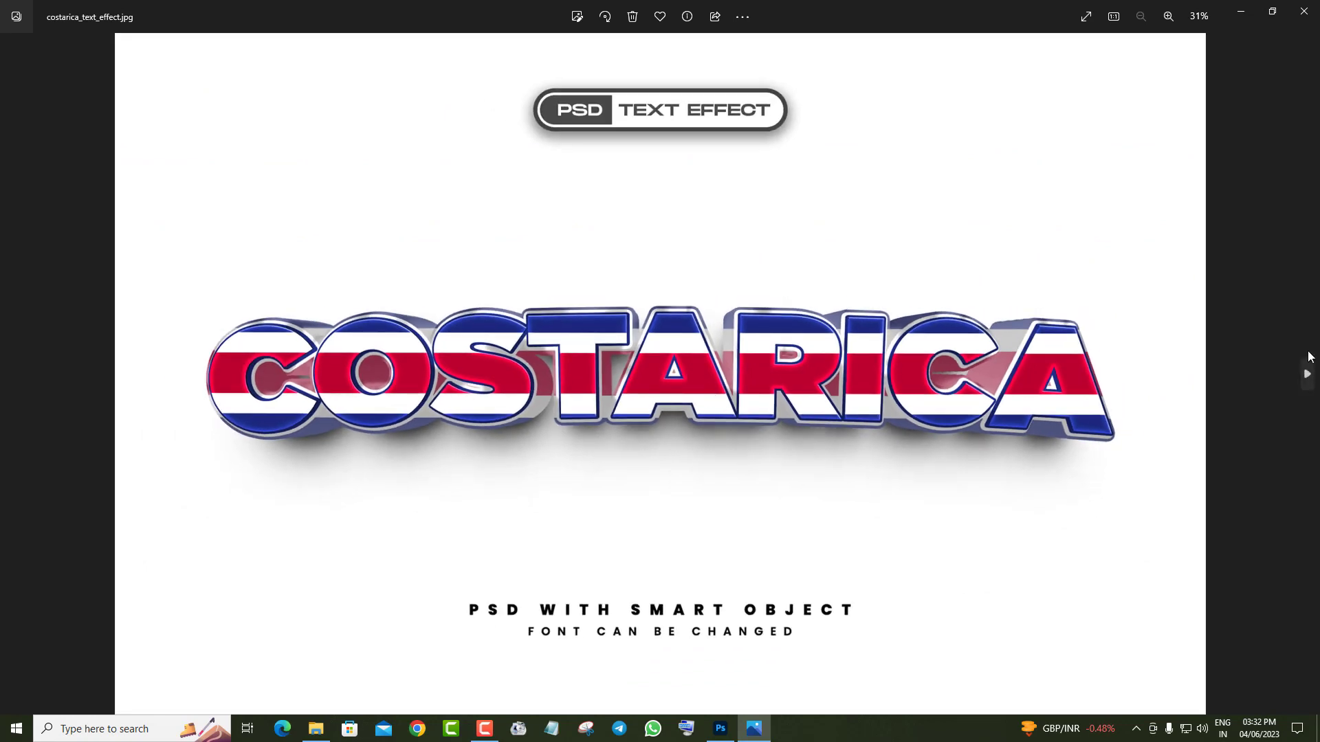
Zoom and pan through the Ecuador and Rainbow previews, then move on to the Enjoy image
click(1308, 374)
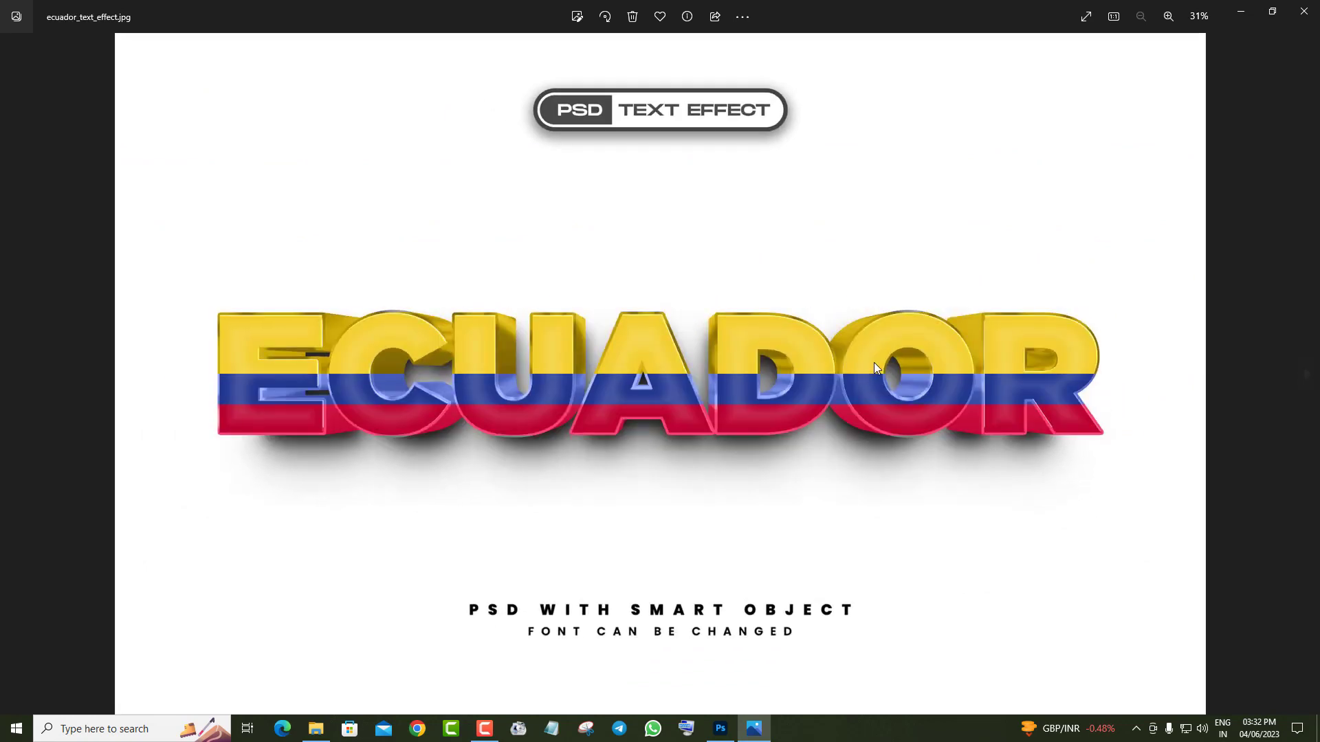
scroll(874, 367, up, 2)
mouse_move(786, 298)
mouse_down()
mouse_move(984, 280)
mouse_move(379, 326)
mouse_up()
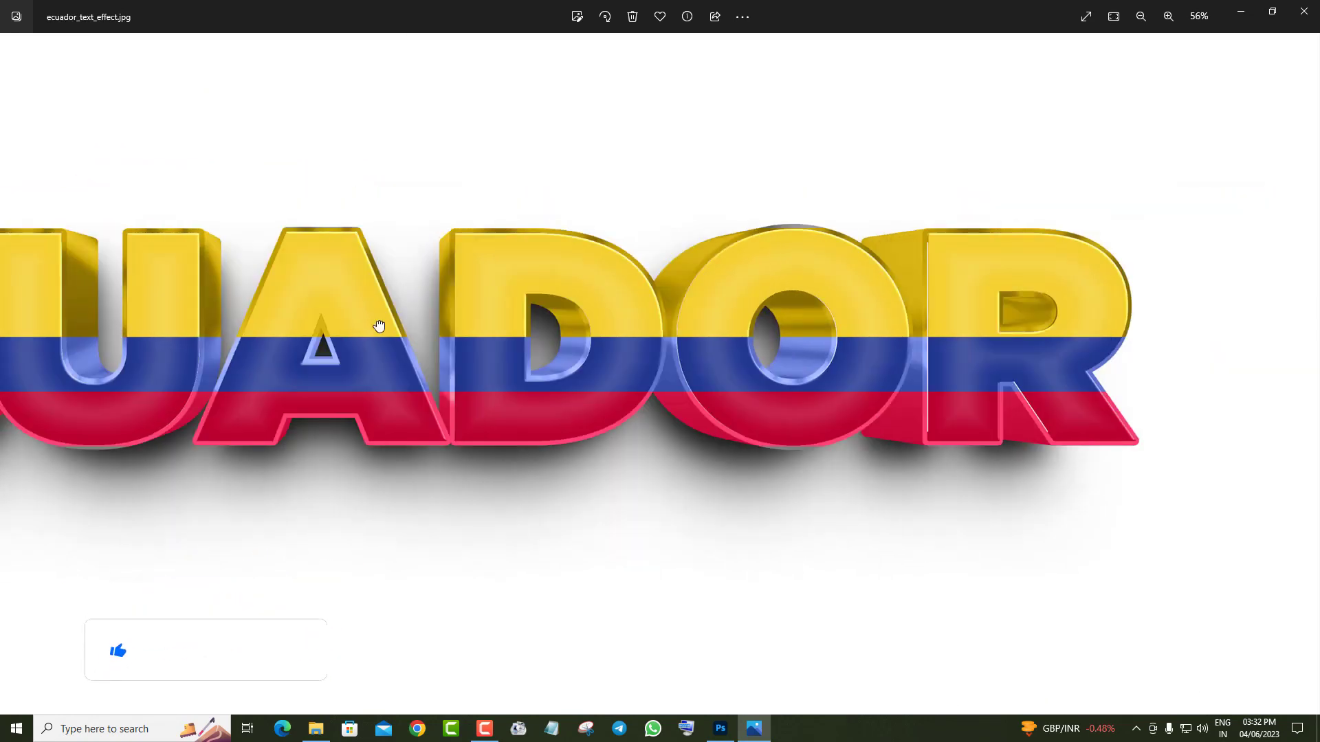
scroll(379, 325, down, 2)
click(1308, 374)
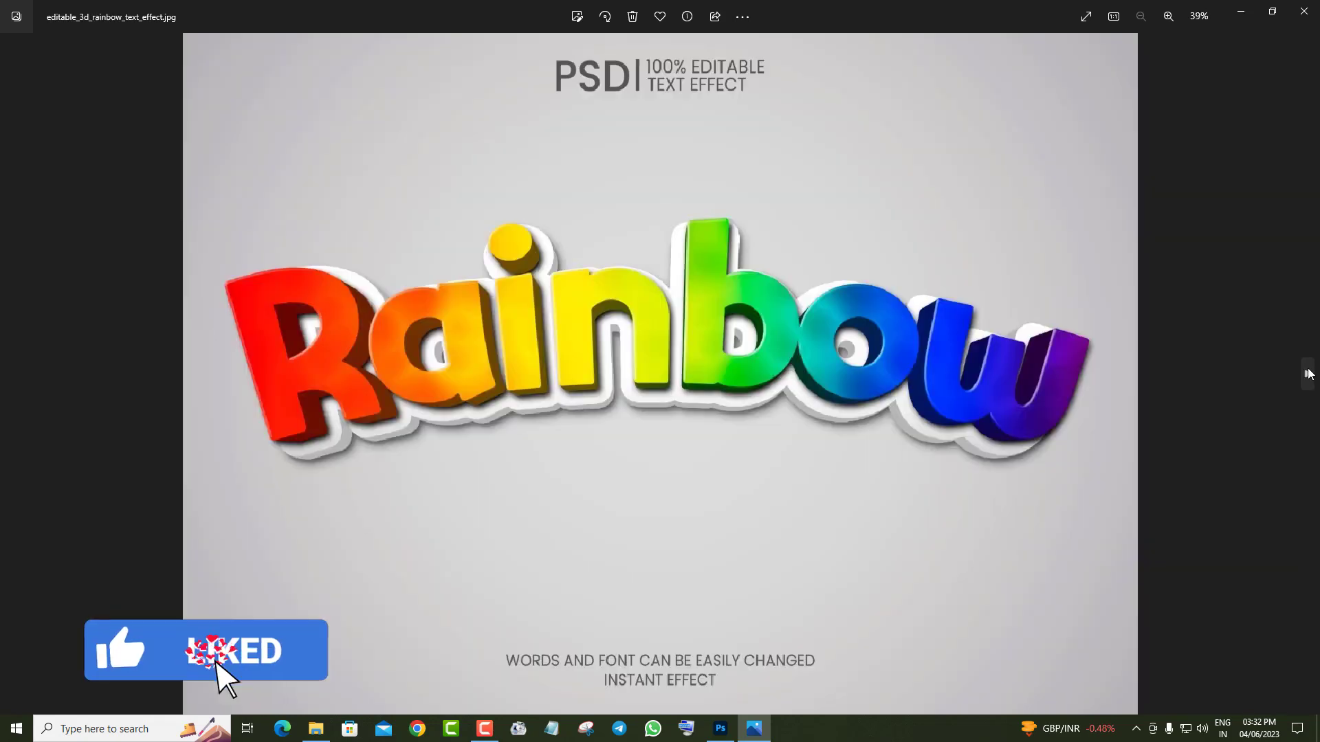
scroll(972, 378, up, 1)
scroll(972, 377, up, 1)
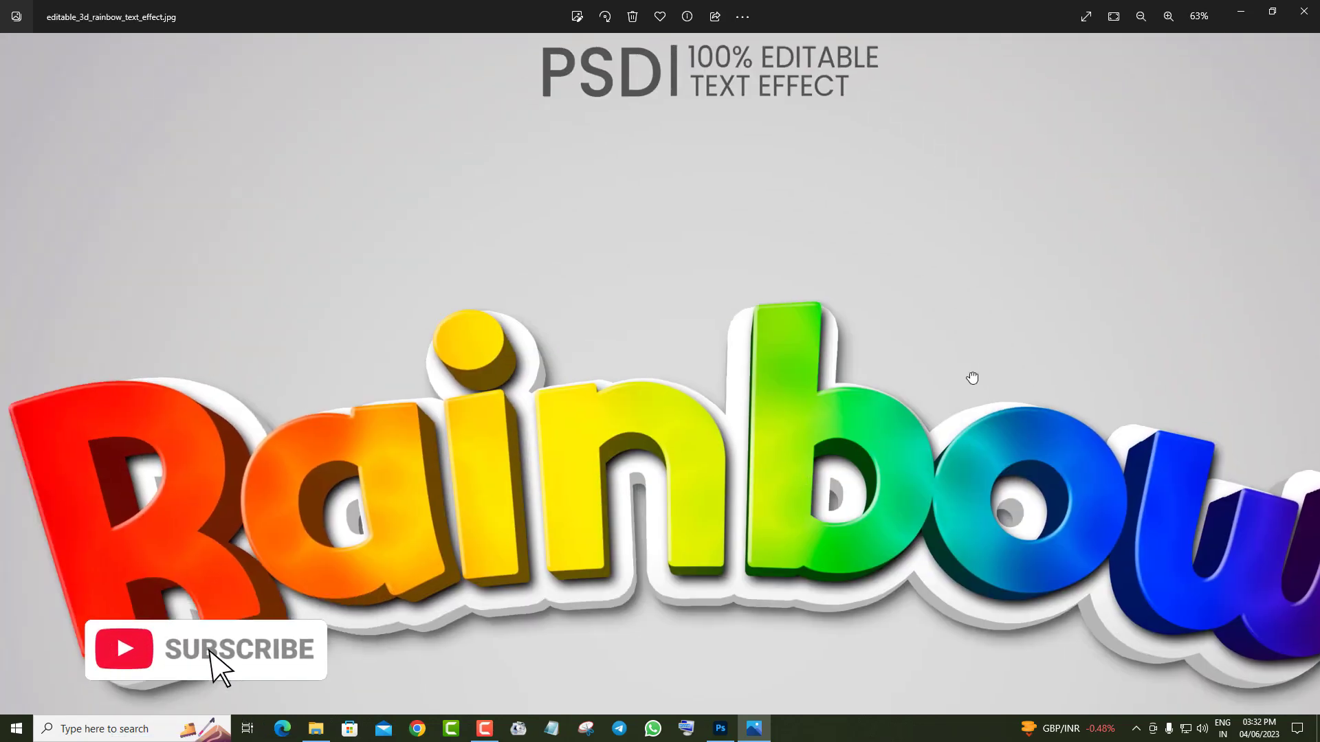
mouse_move(972, 377)
mouse_down()
mouse_move(819, 266)
mouse_move(818, 117)
mouse_up()
scroll(819, 117, down, 2)
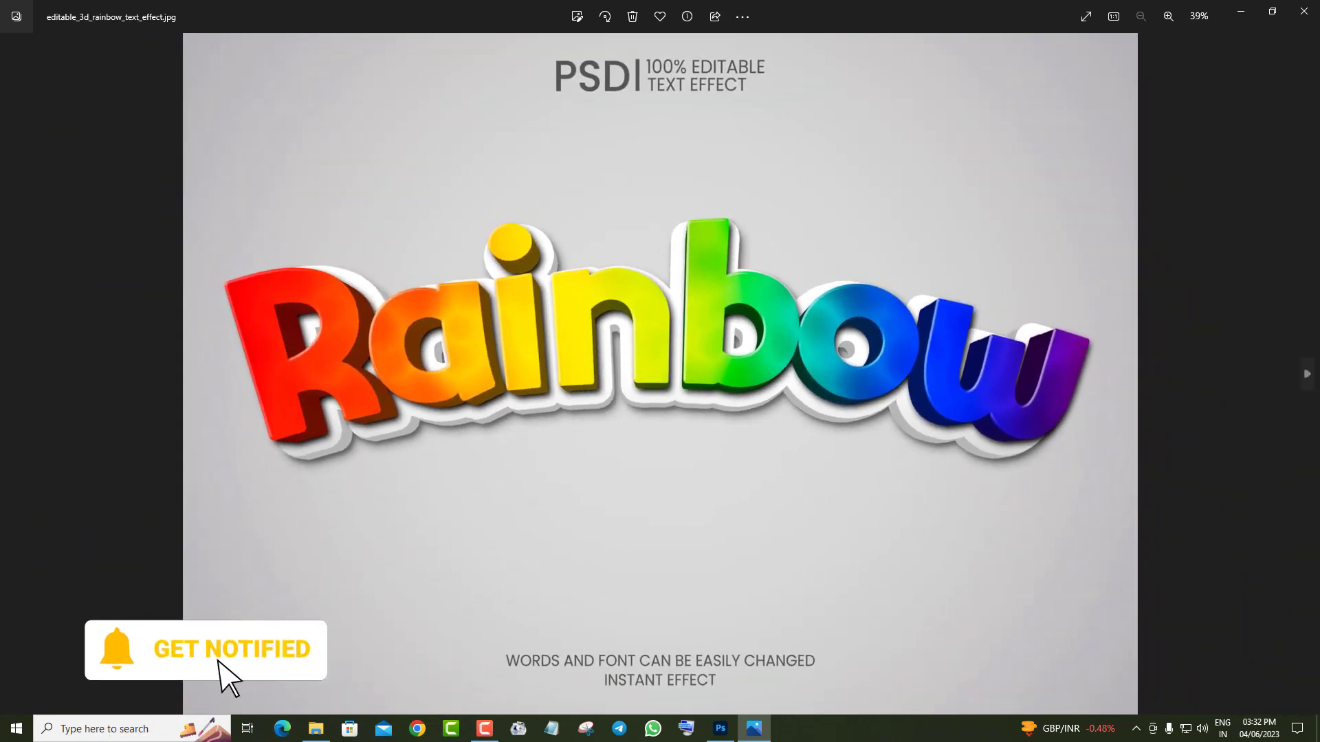
click(1306, 374)
scroll(1002, 310, up, 1)
Pan the Enjoy preview, then zoom through the Expire and Gold Effect images
scroll(1112, 318, up, 1)
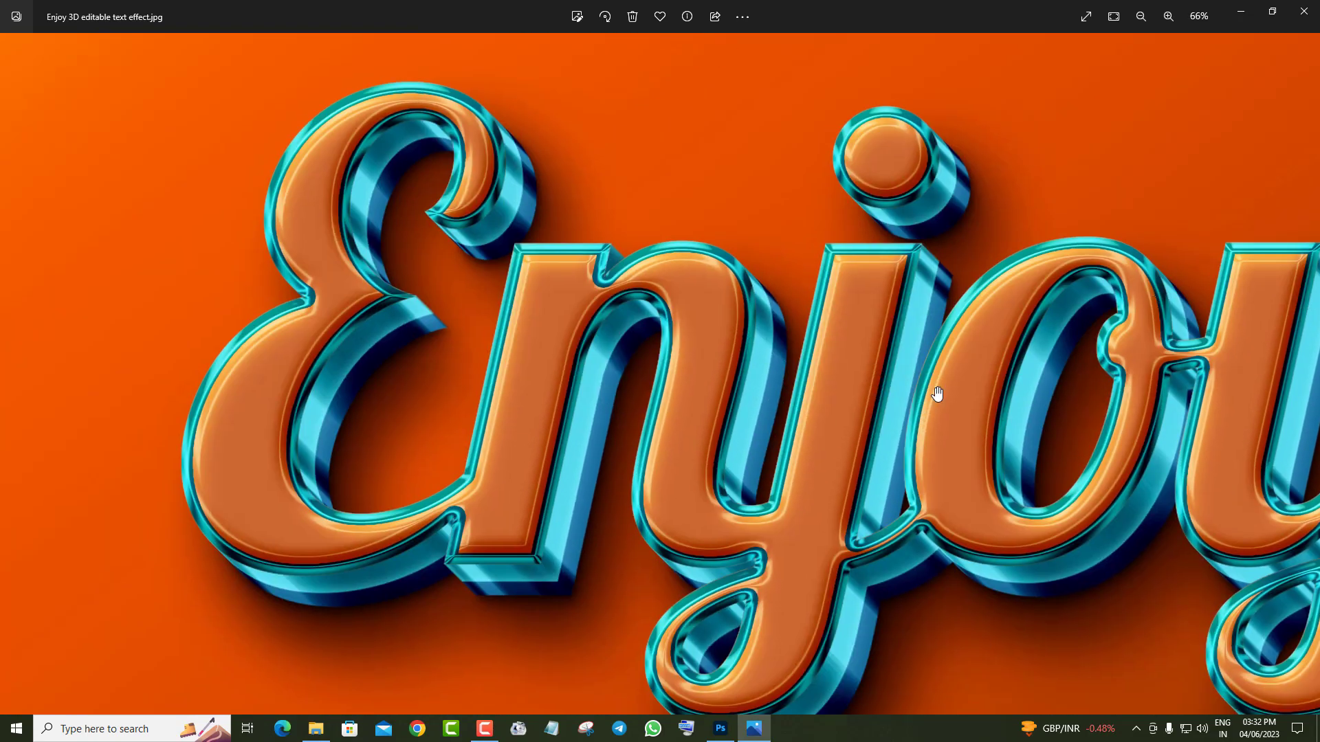
mouse_move(937, 383)
mouse_down()
mouse_move(637, 213)
mouse_move(601, 291)
mouse_up()
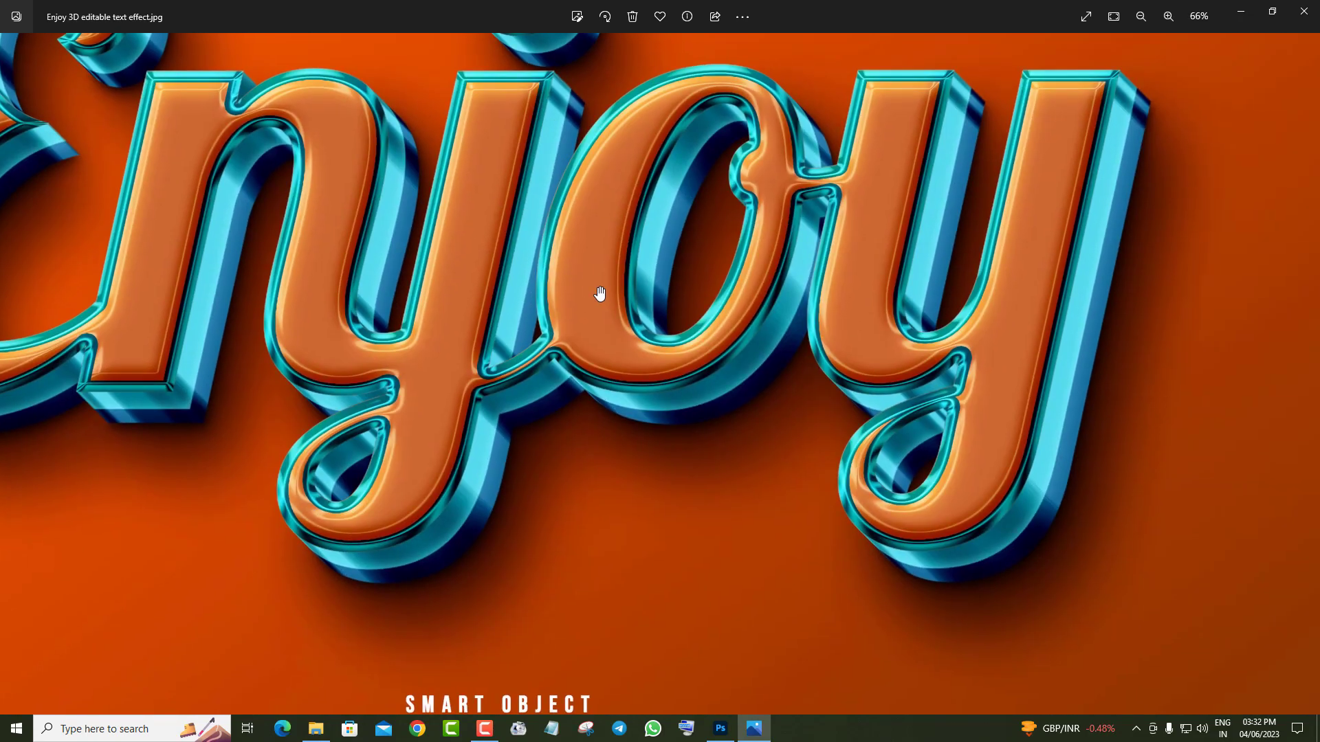
scroll(674, 321, down, 2)
click(1306, 374)
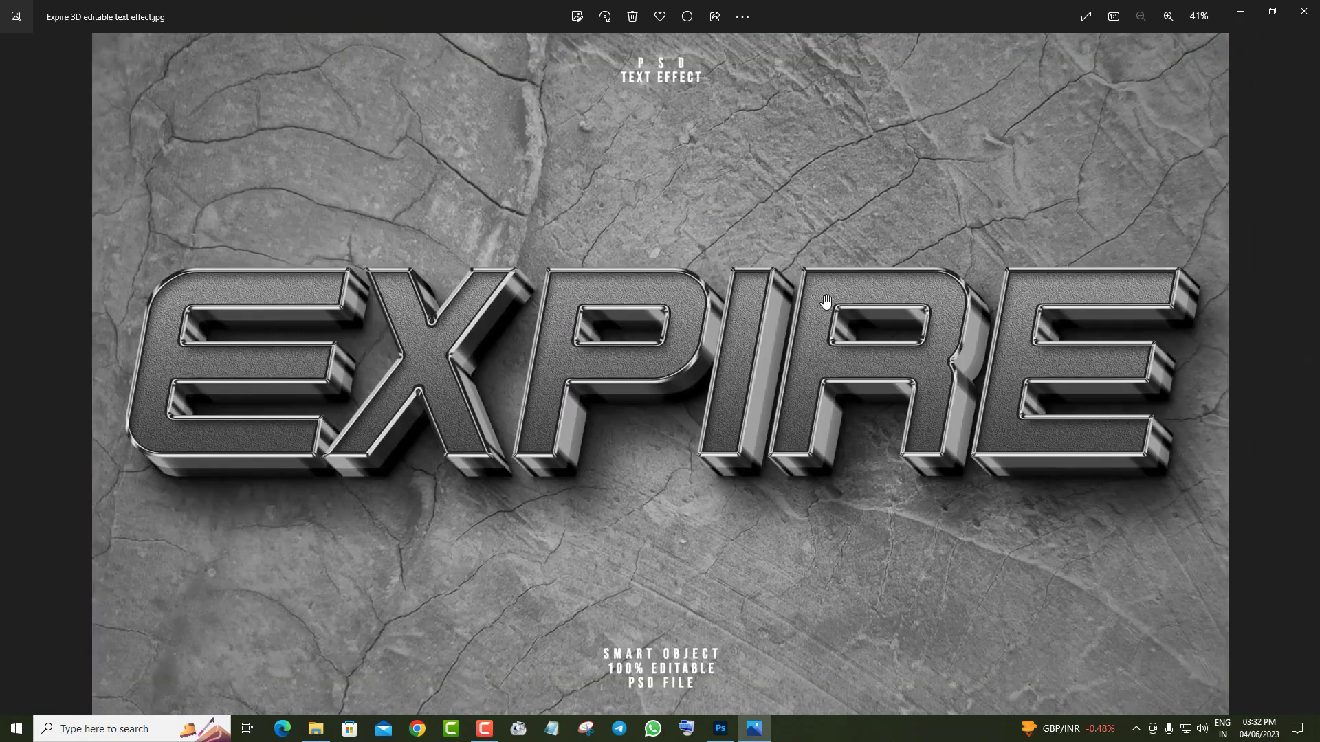
scroll(880, 170, up, 2)
scroll(866, 213, down, 2)
click(1306, 374)
scroll(789, 312, up, 3)
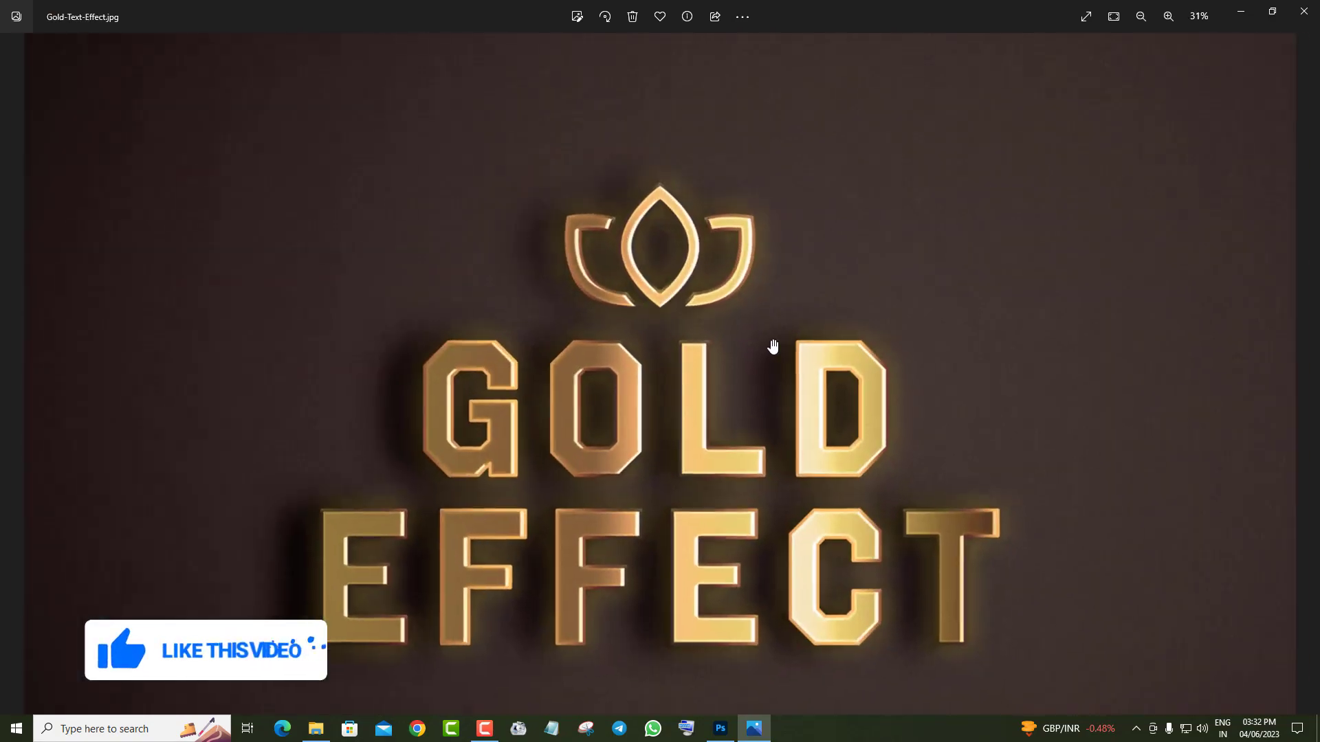
scroll(797, 179, up, 2)
drag(778, 265, 751, 463)
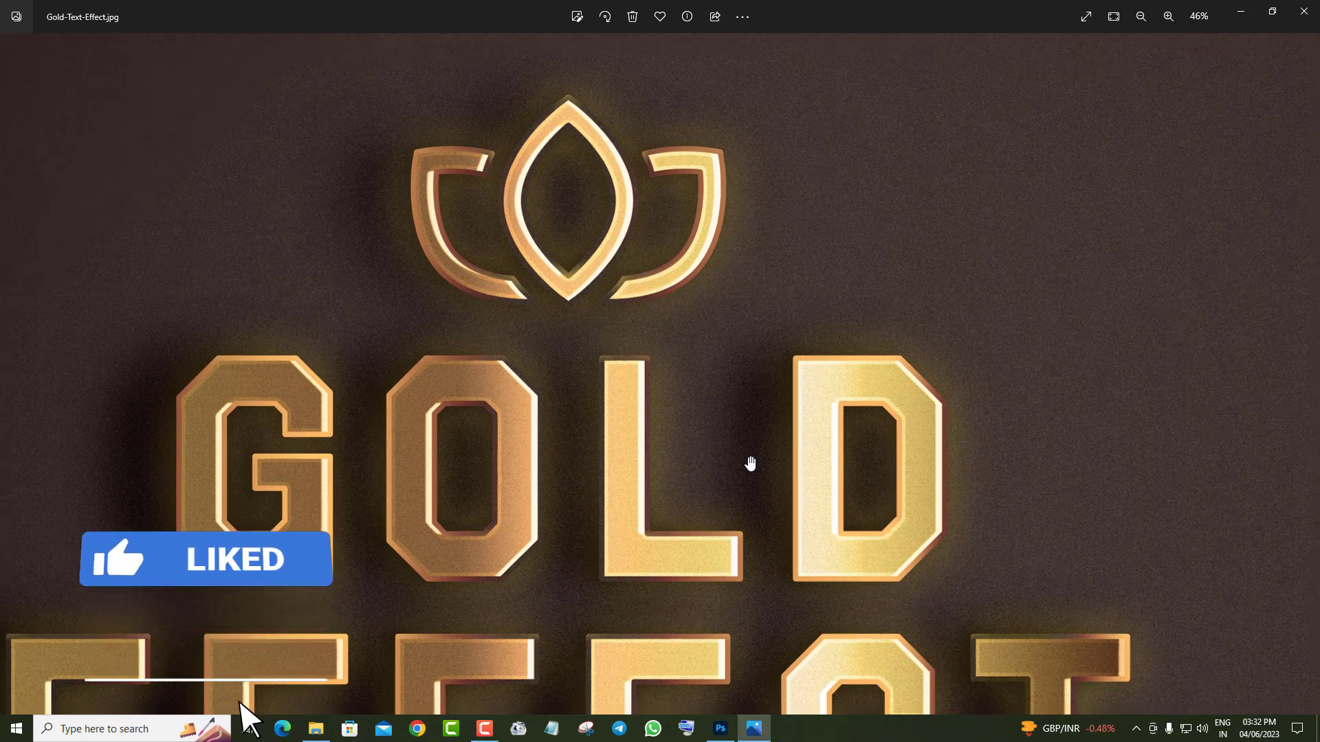
scroll(750, 463, down, 2)
scroll(781, 236, down, 1)
scroll(789, 331, down, 1)
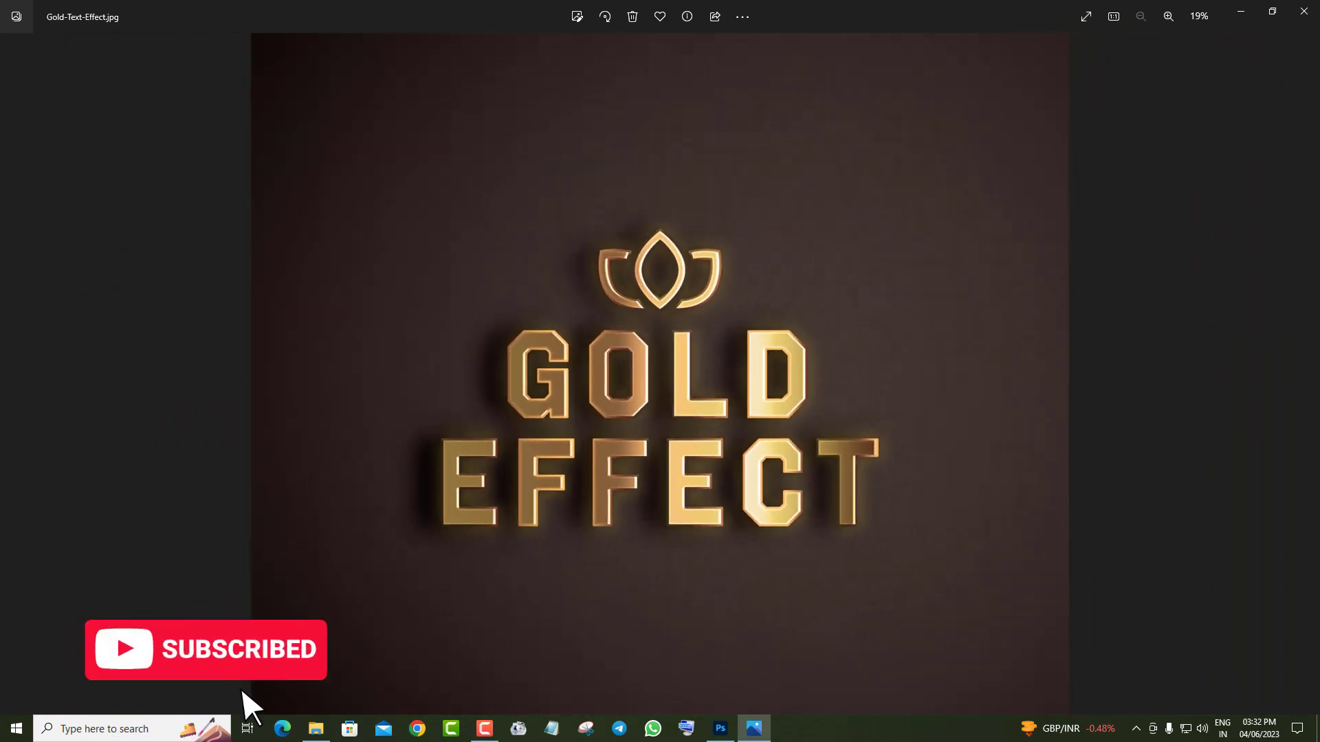
Zoom and pan through the India, Hindi and Lord Shiva text-effect previews
click(1308, 373)
scroll(881, 377, up, 2)
scroll(880, 377, up, 2)
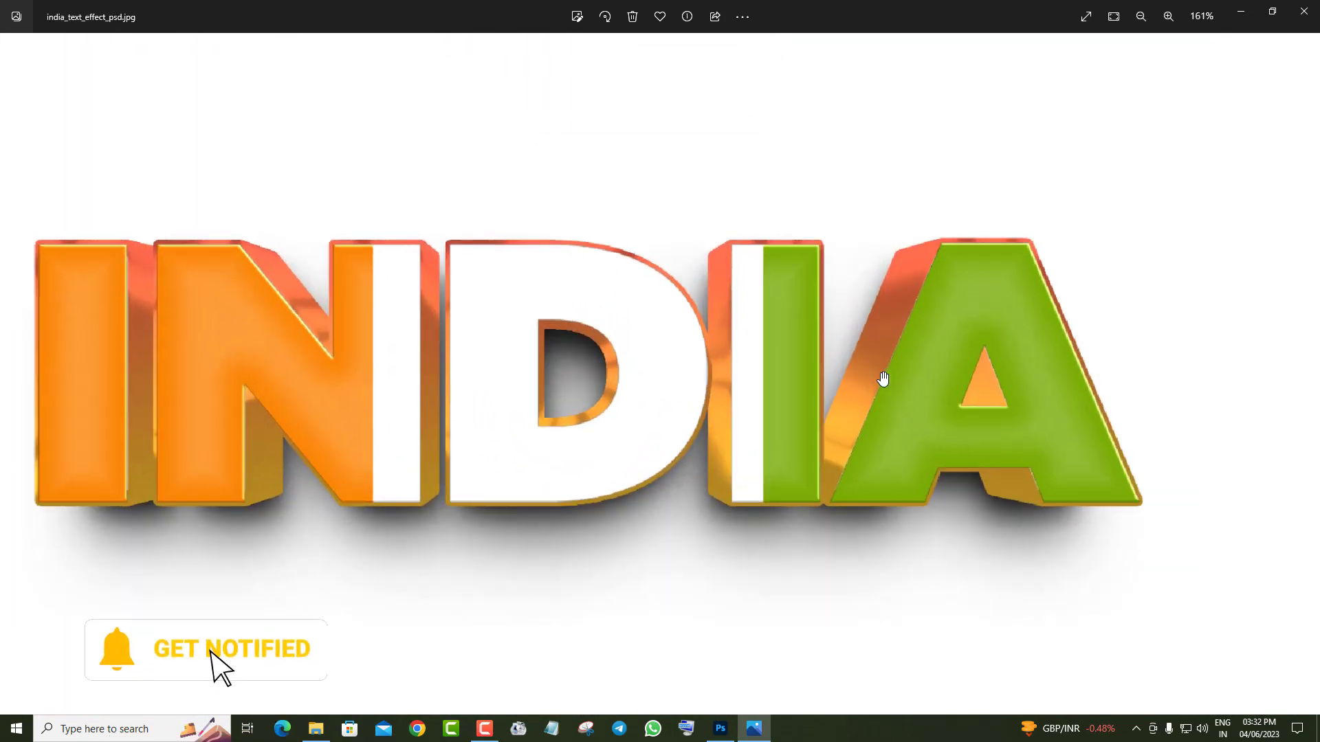
scroll(887, 371, up, 3)
drag(1030, 247, 507, 297)
scroll(509, 303, down, 3)
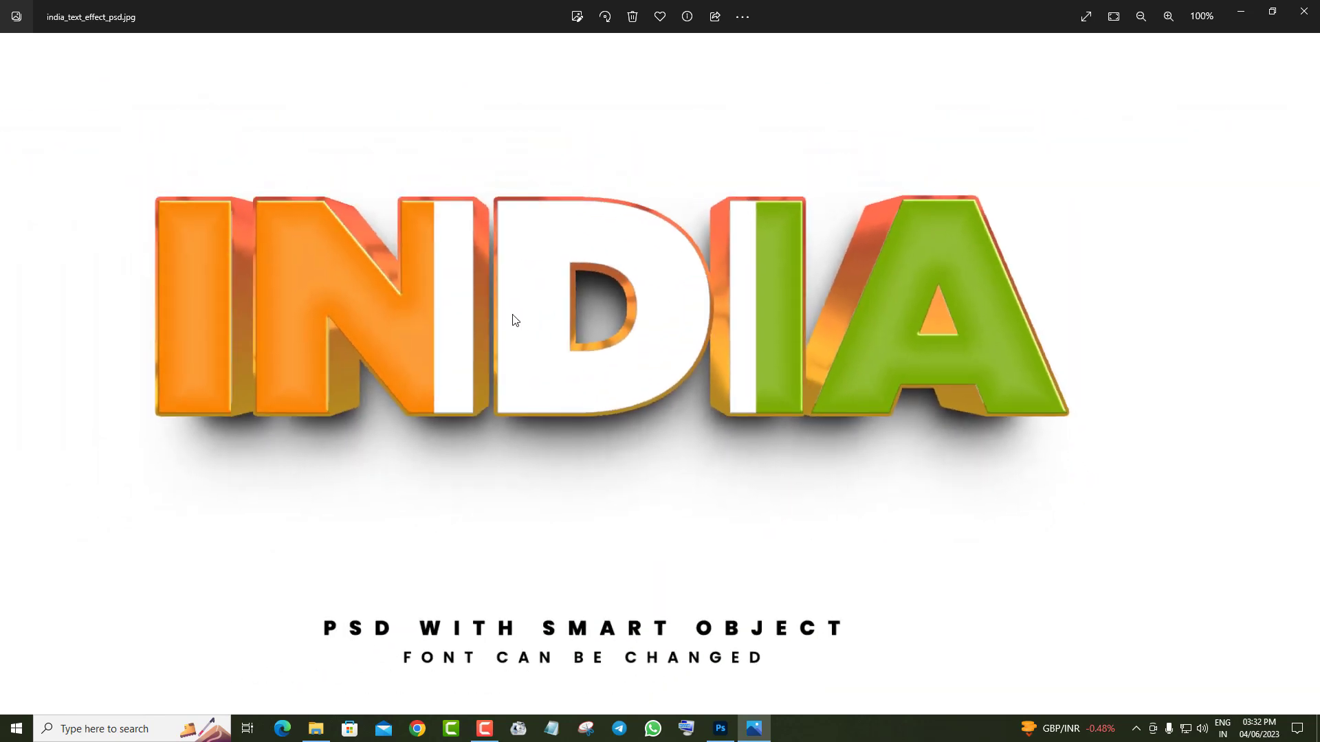
scroll(513, 318, down, 1)
click(1308, 375)
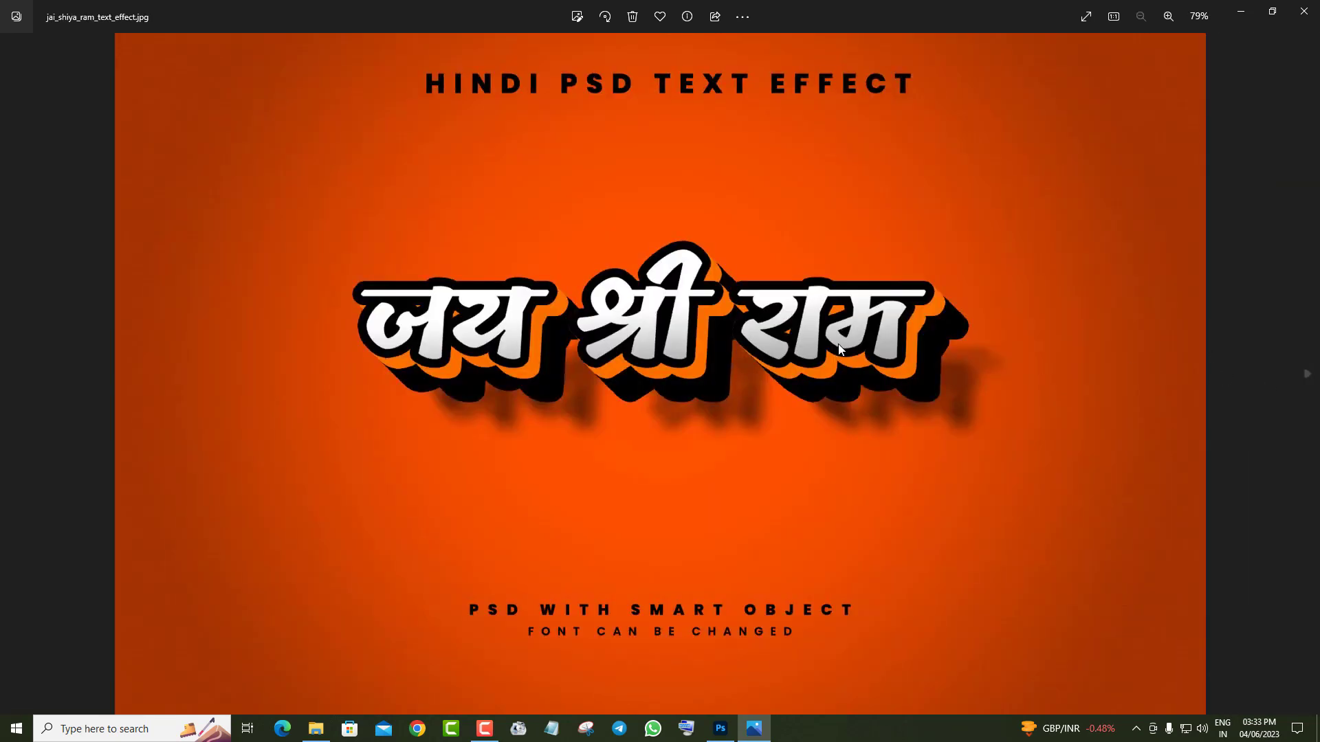
scroll(777, 330, up, 3)
mouse_move(777, 330)
mouse_down()
mouse_move(1091, 328)
mouse_move(851, 318)
mouse_move(770, 285)
mouse_up()
scroll(768, 282, down, 2)
click(1308, 374)
scroll(822, 381, down, 1)
scroll(823, 381, up, 1)
scroll(826, 207, up, 1)
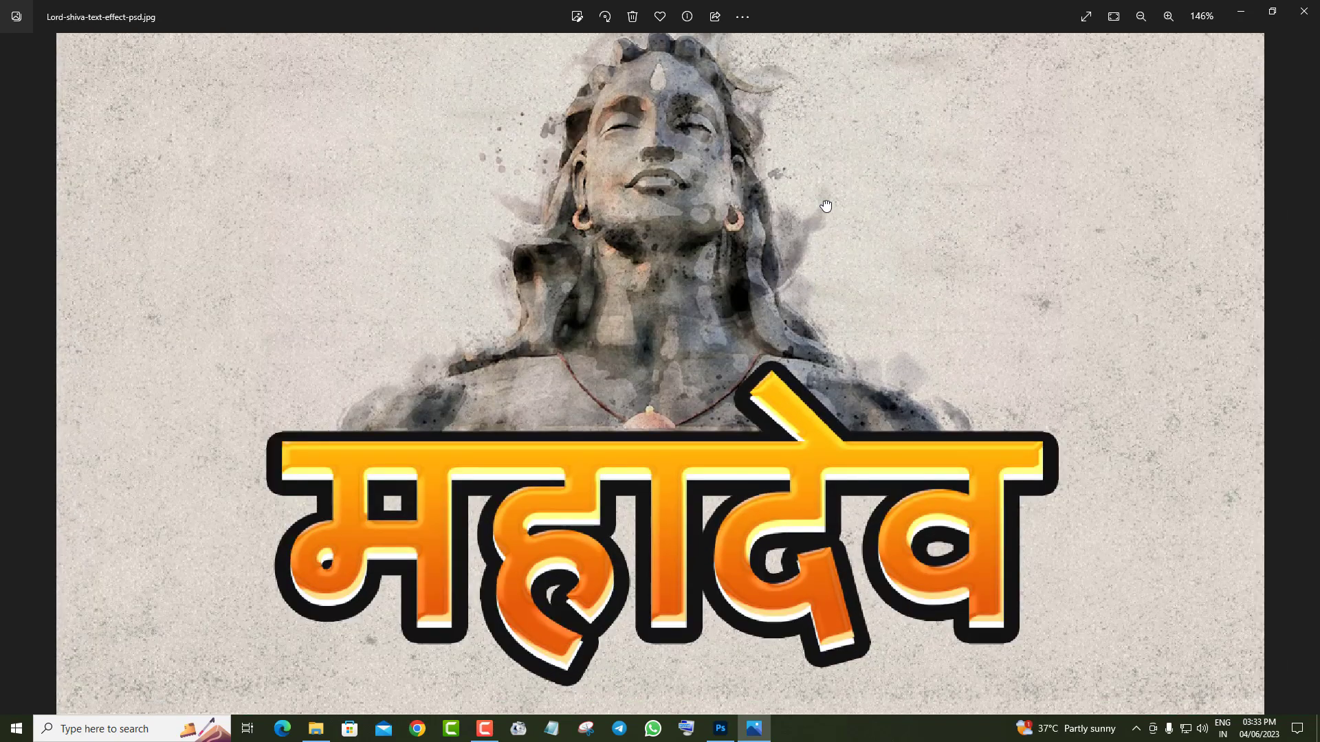
scroll(1250, 448, down, 2)
Zoom through the tricolour Hindi and Milk text-effect previews
click(1308, 375)
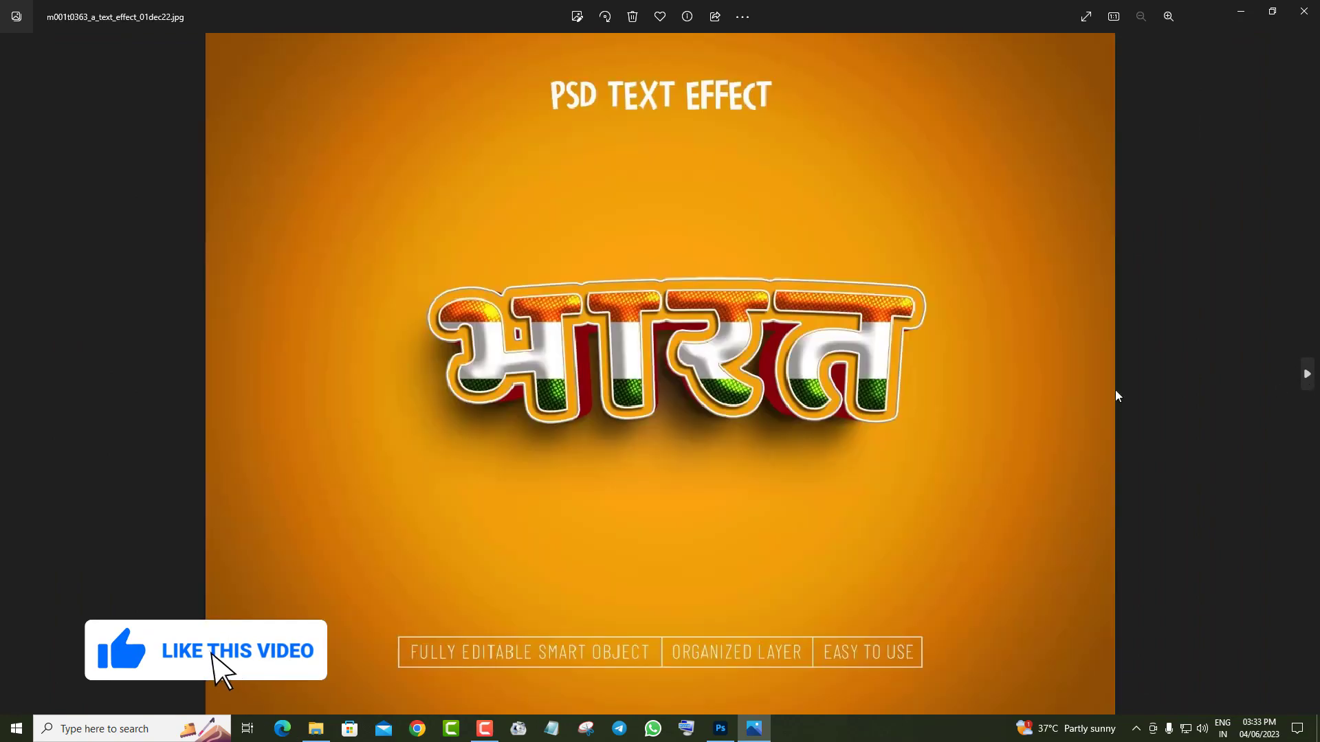
scroll(744, 428, up, 1)
scroll(744, 428, up, 1)
scroll(744, 428, up, 1)
scroll(744, 428, down, 2)
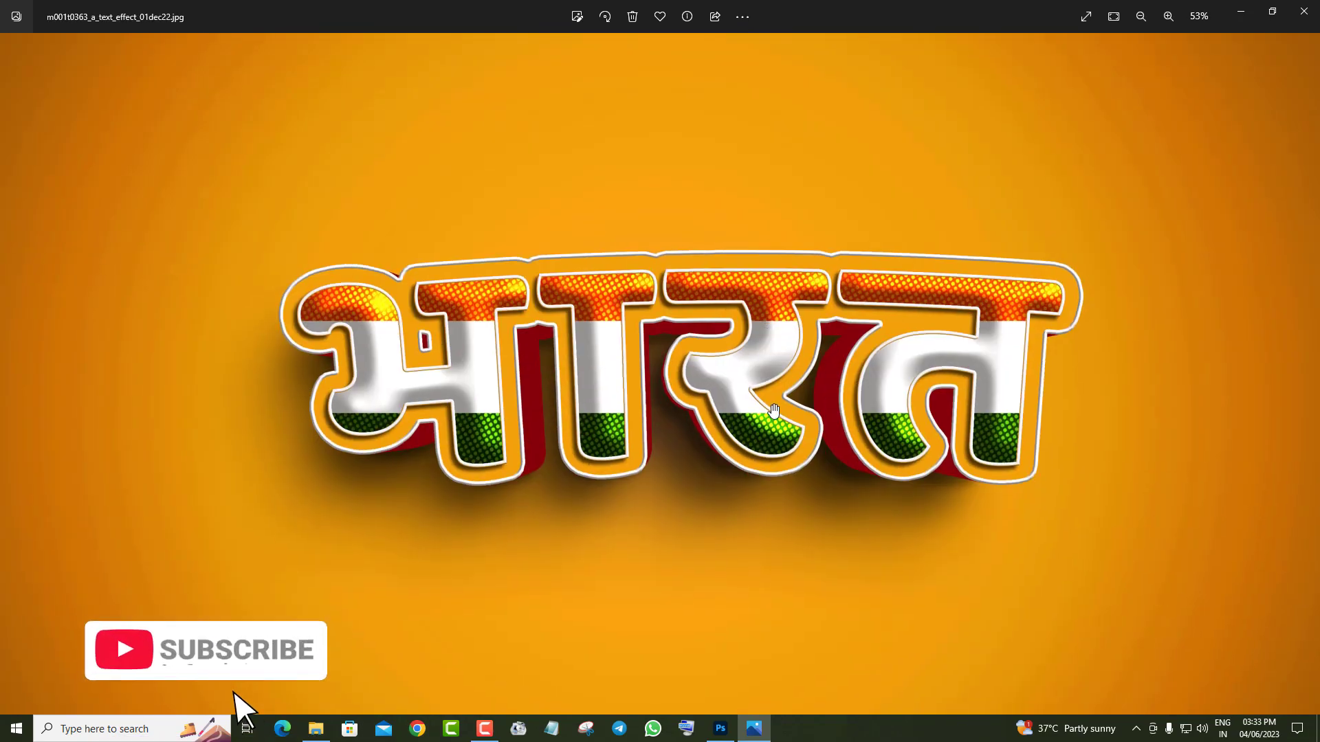
scroll(744, 428, down, 1)
click(1307, 378)
scroll(846, 405, up, 1)
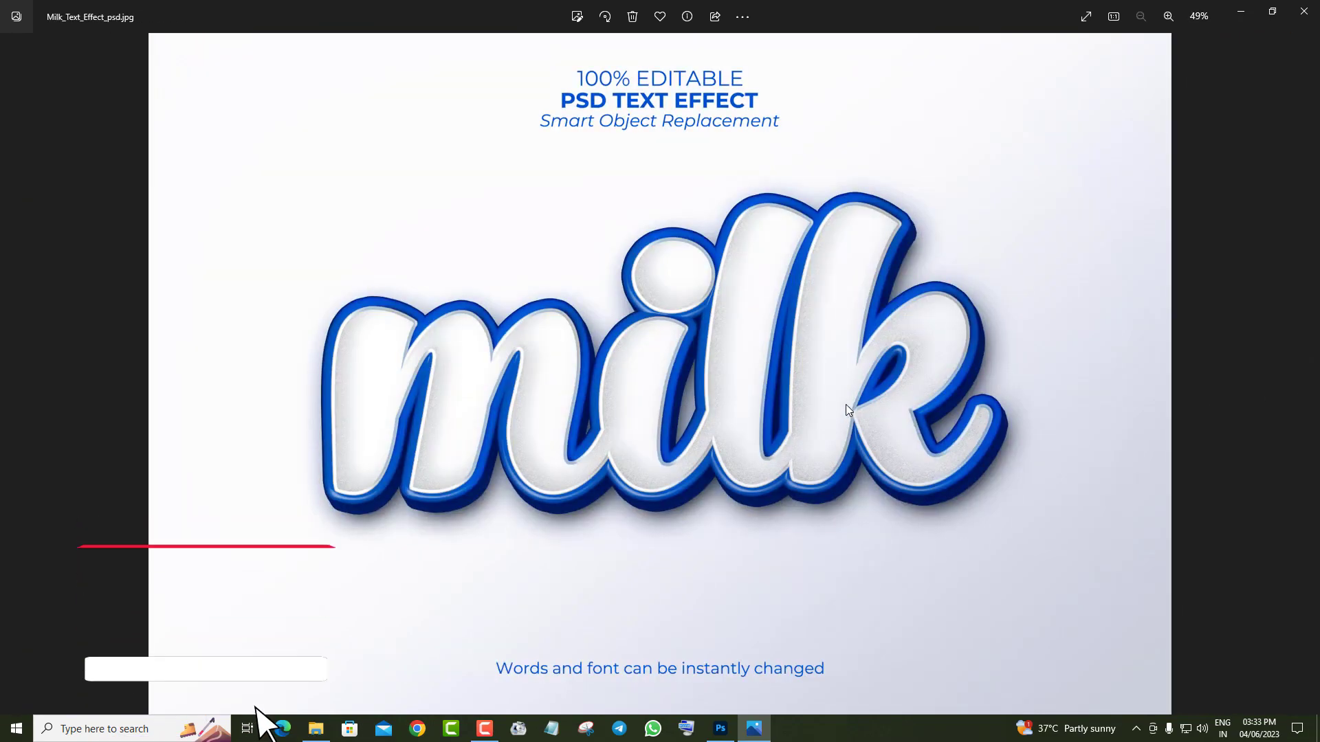
scroll(846, 413, up, 1)
drag(695, 324, 774, 526)
scroll(846, 348, down, 1)
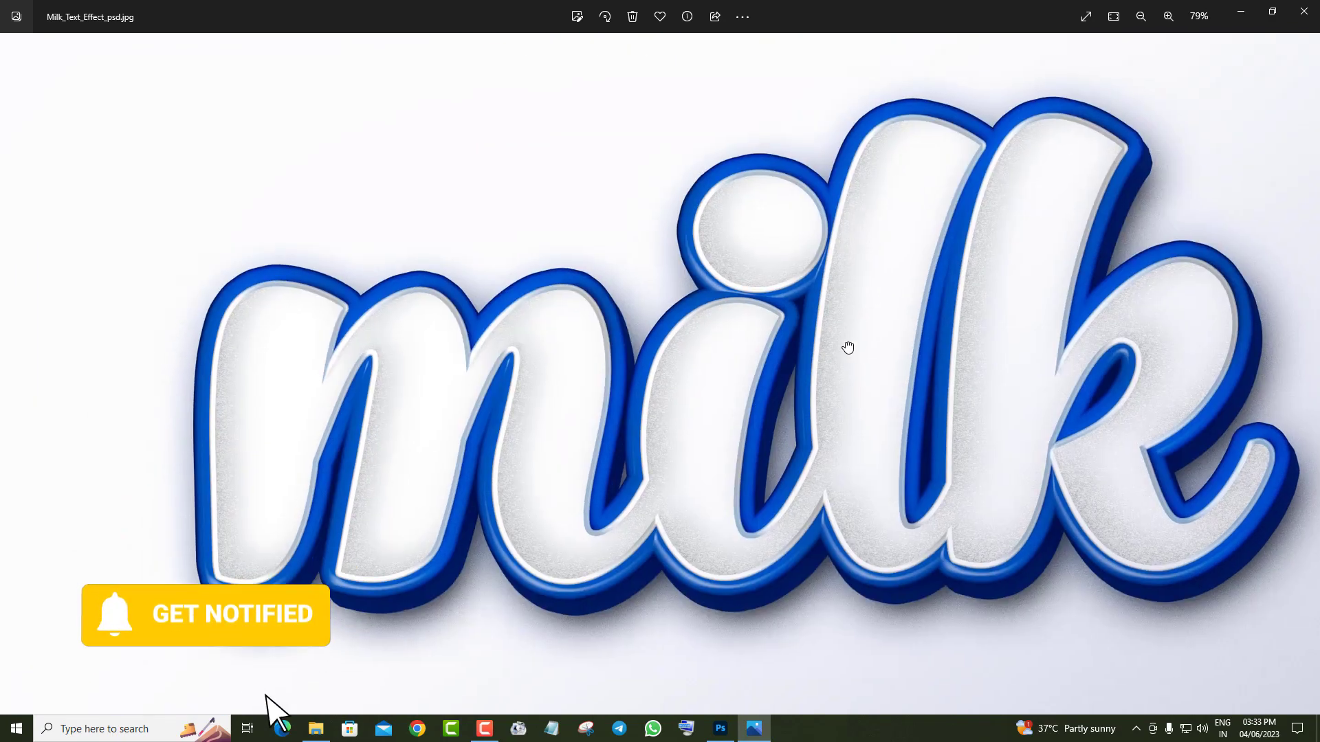
scroll(851, 436, down, 1)
Zoom and pan through the Peru and Pyramid text-effect previews
click(1311, 382)
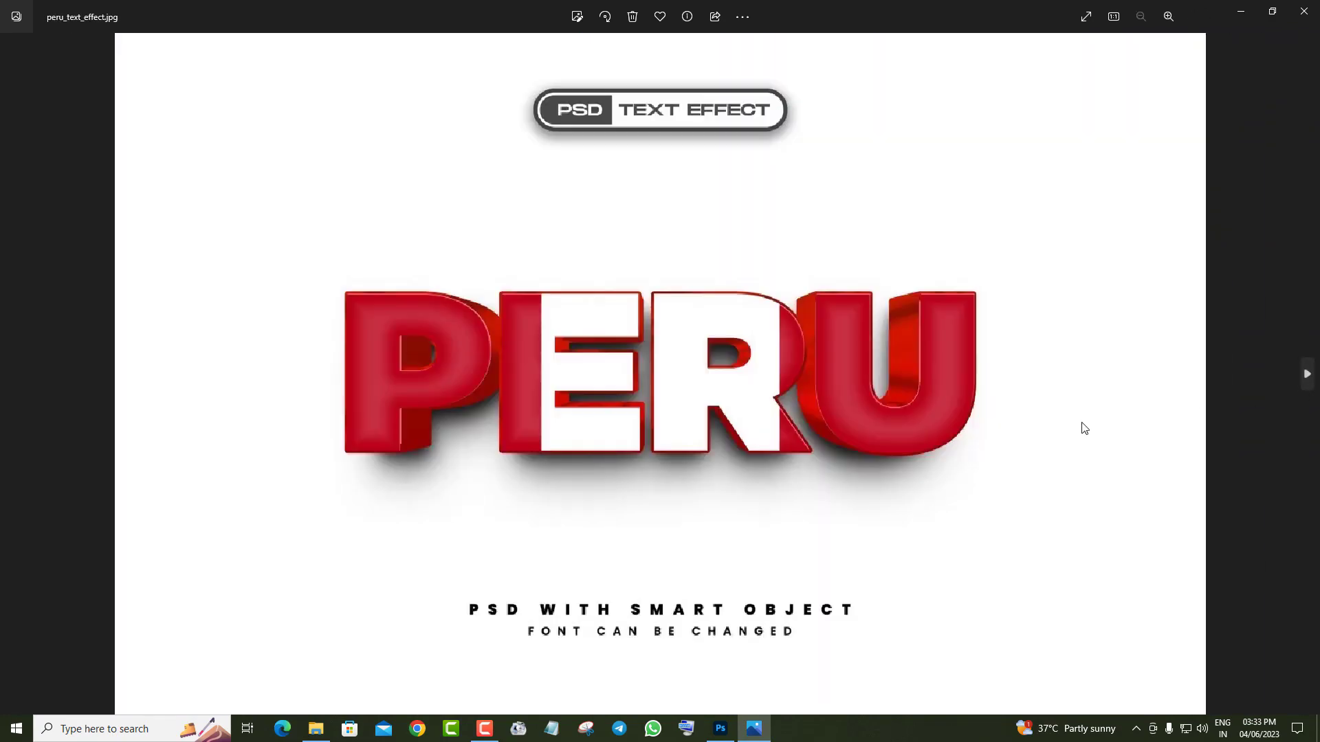
scroll(754, 436, up, 1)
mouse_move(719, 353)
mouse_down()
mouse_move(717, 506)
mouse_move(772, 342)
mouse_up()
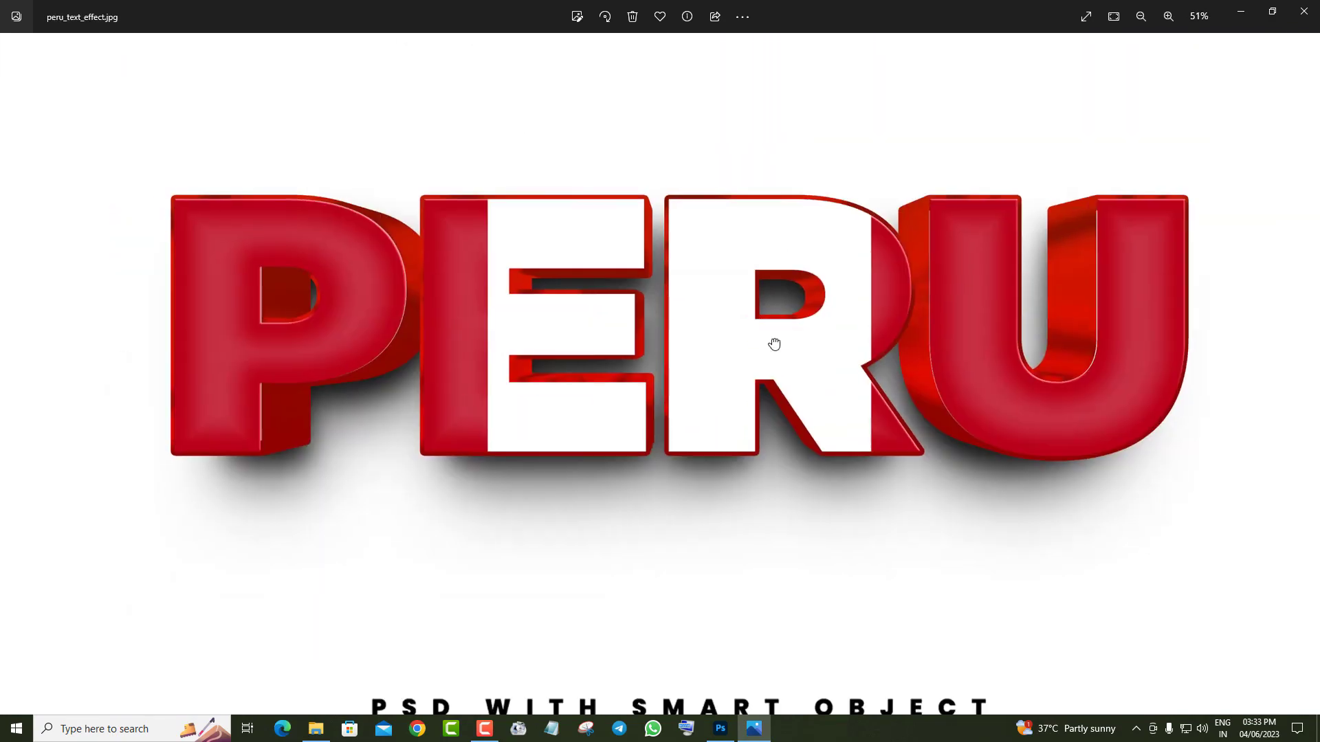
scroll(760, 383, up, 1)
scroll(625, 412, up, 1)
scroll(625, 413, down, 1)
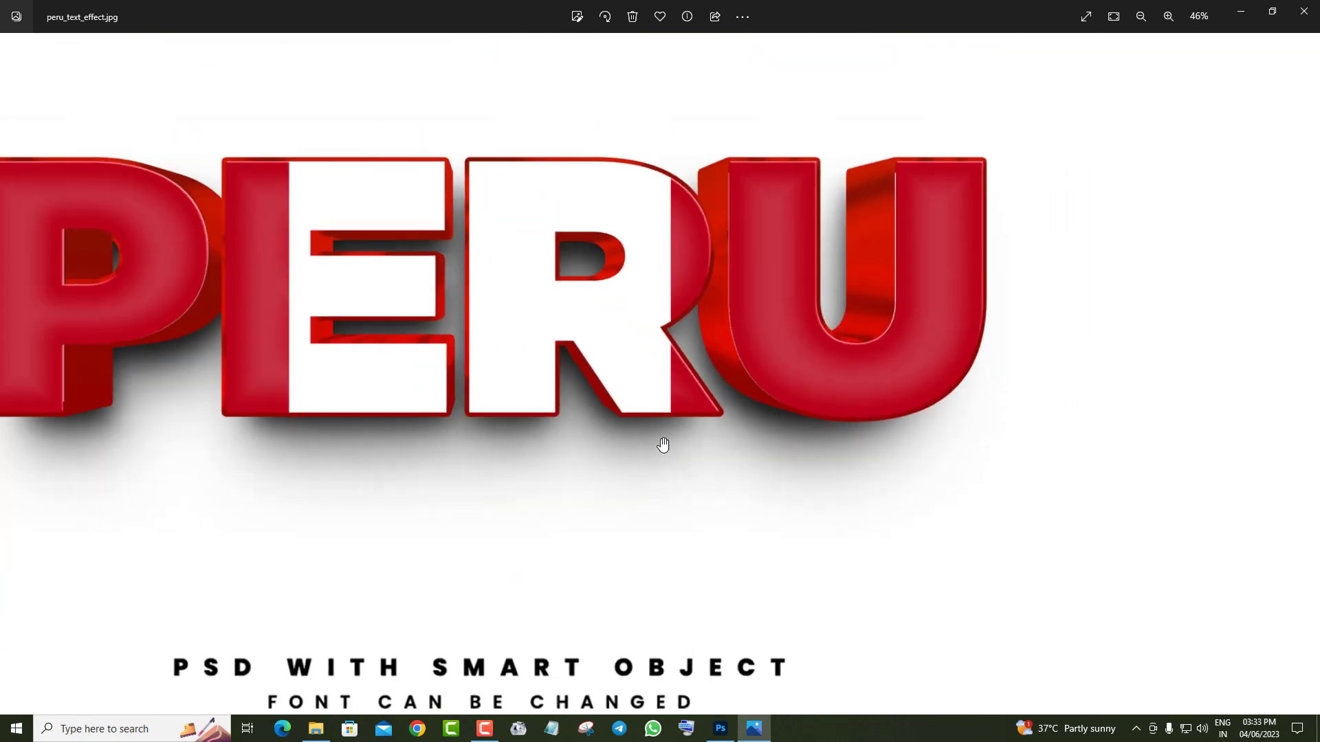
scroll(660, 442, down, 1)
click(1308, 375)
scroll(566, 472, up, 2)
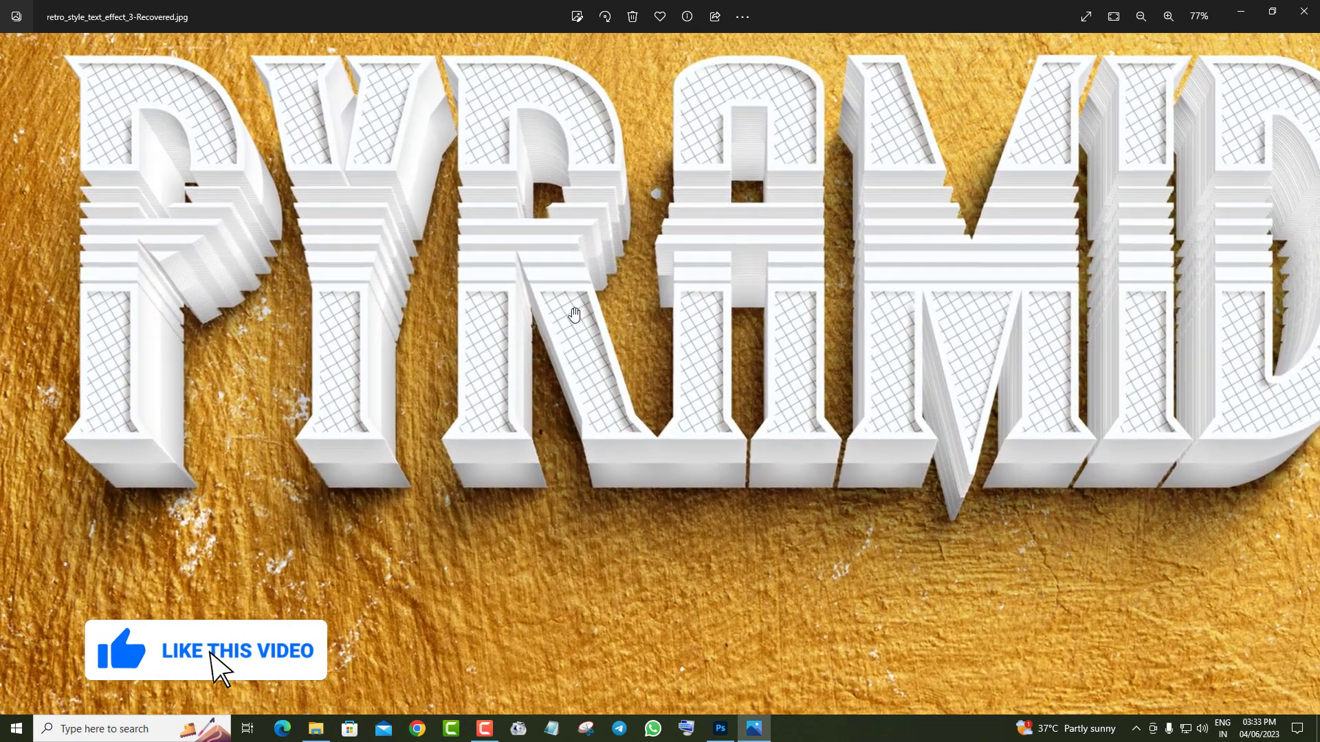
drag(598, 324, 600, 561)
scroll(600, 561, up, 1)
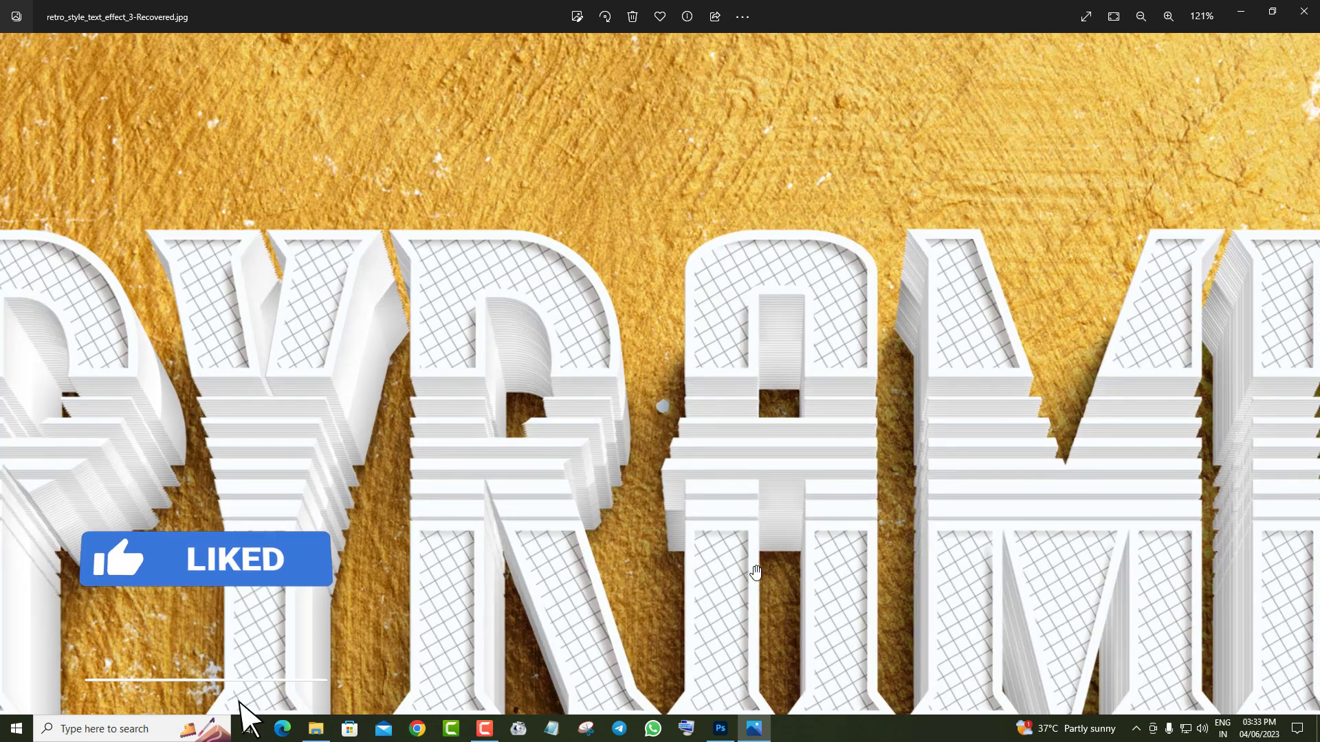
scroll(600, 562, up, 1)
drag(591, 653, 619, 346)
scroll(619, 346, down, 2)
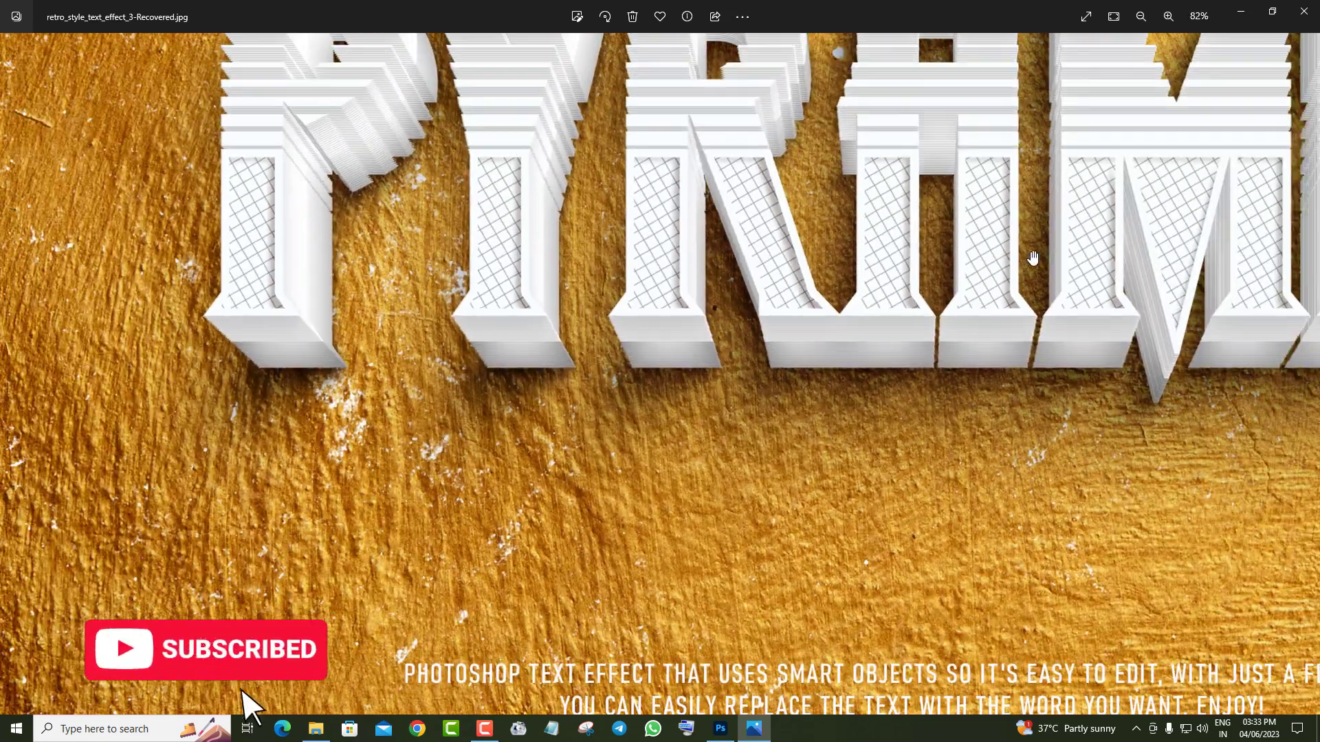
scroll(667, 449, down, 2)
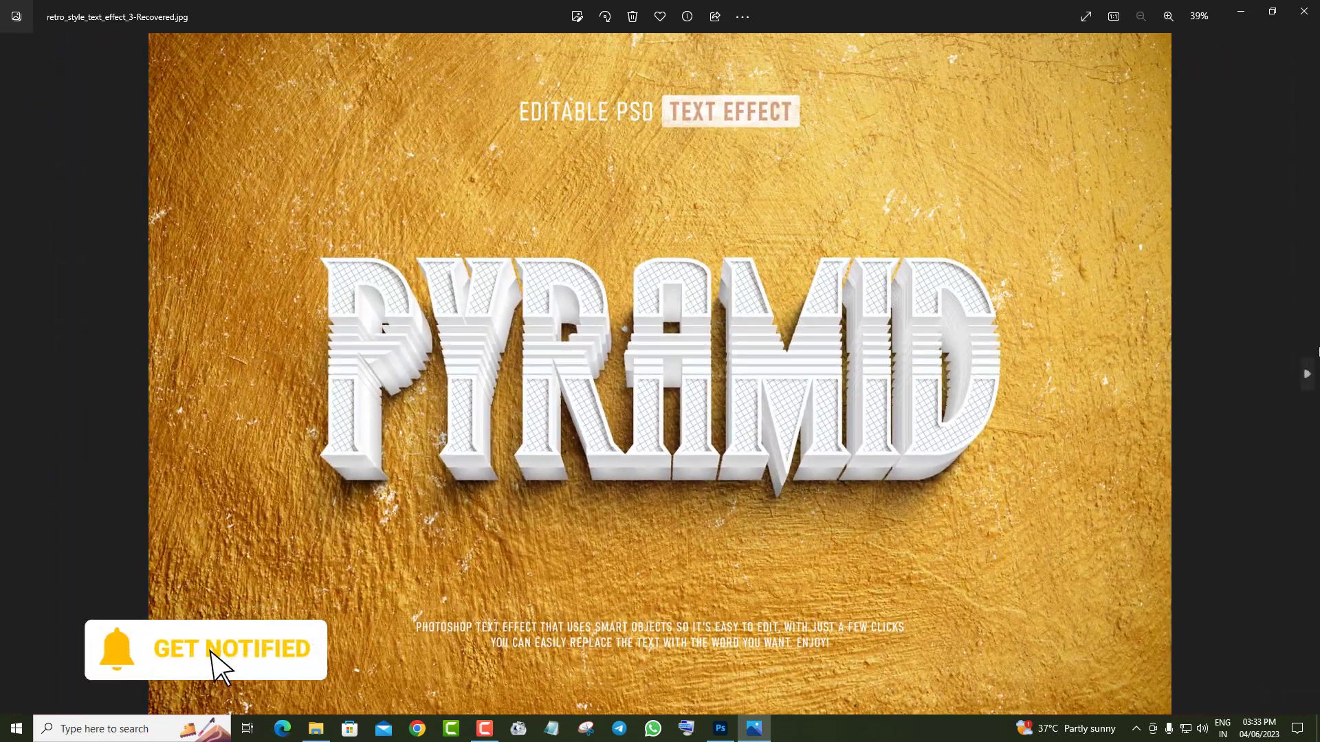
Zoom and pan through the Sale preview and finish on the gold Show image
key(Right)
scroll(835, 382, up, 1)
mouse_move(773, 399)
mouse_down()
mouse_move(528, 333)
mouse_move(580, 415)
mouse_move(671, 345)
mouse_move(622, 288)
mouse_up()
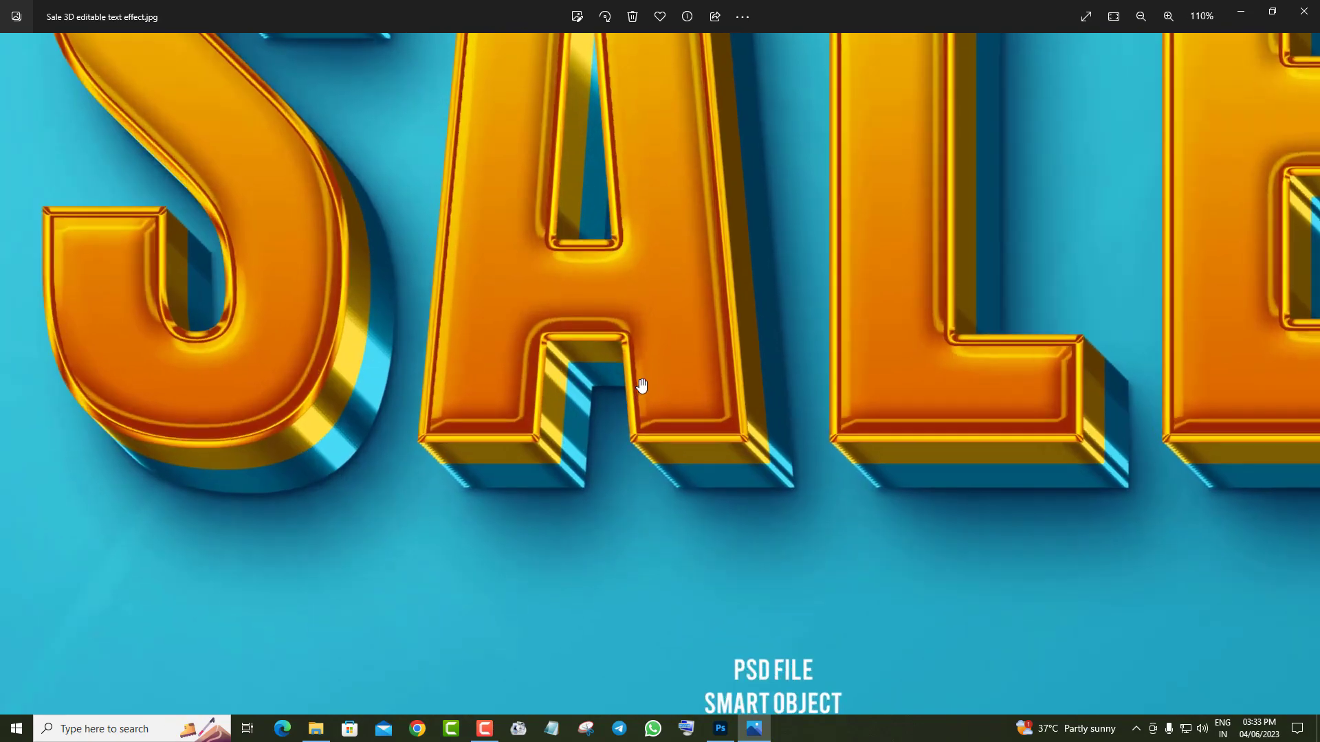
scroll(637, 383, up, 2)
scroll(712, 479, down, 3)
scroll(713, 479, down, 2)
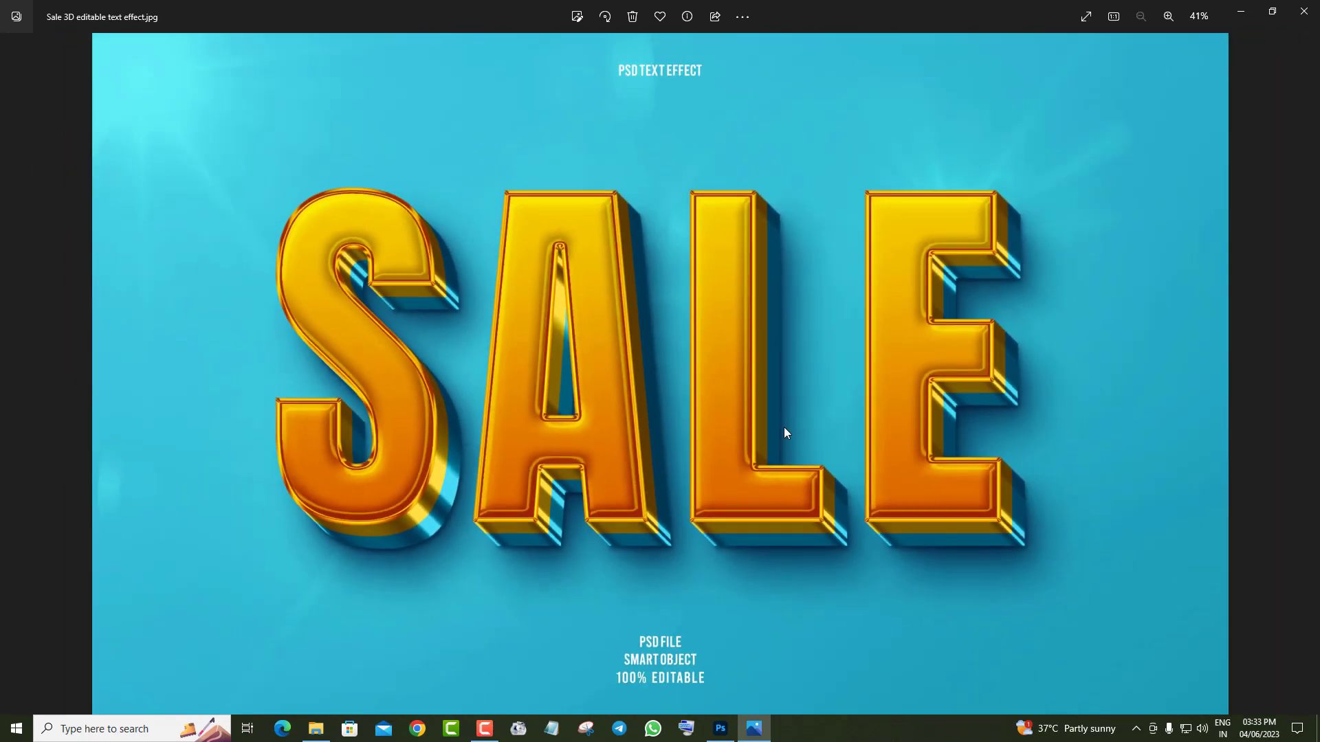
click(1313, 384)
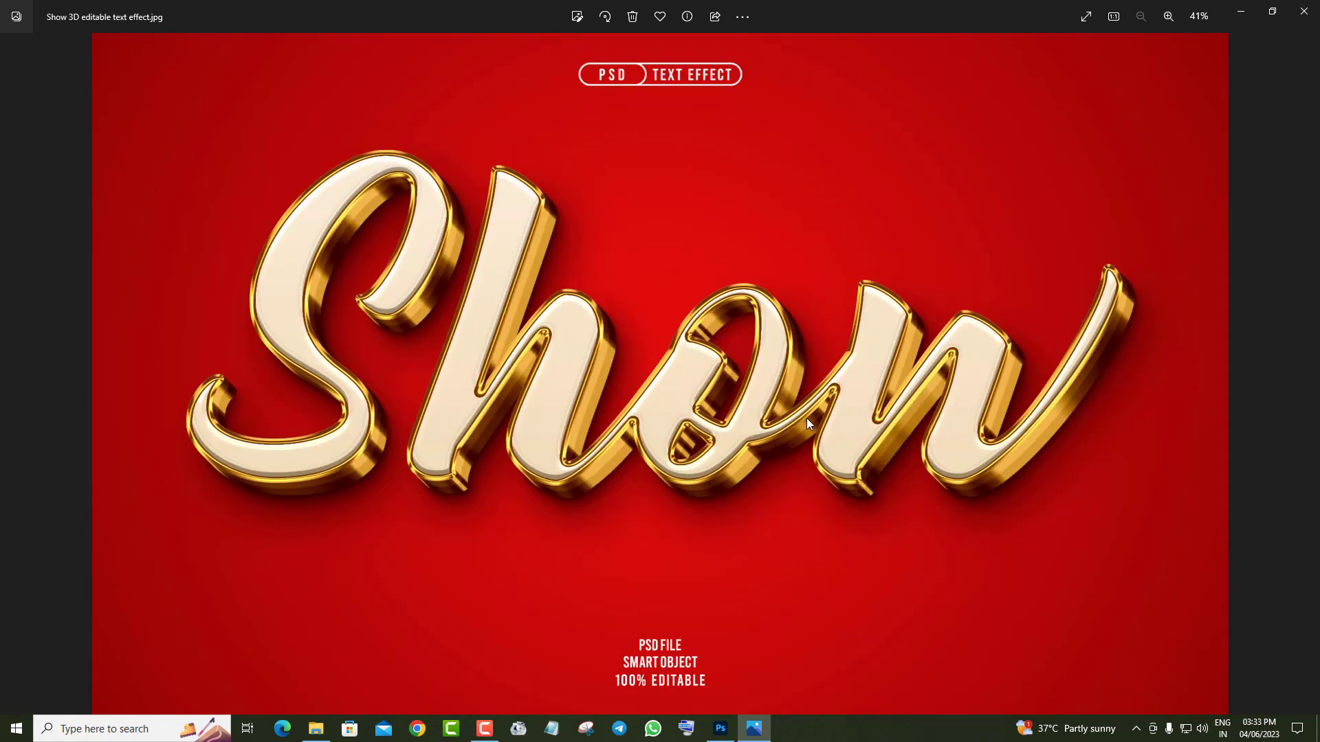
scroll(804, 419, up, 3)
drag(884, 515, 480, 390)
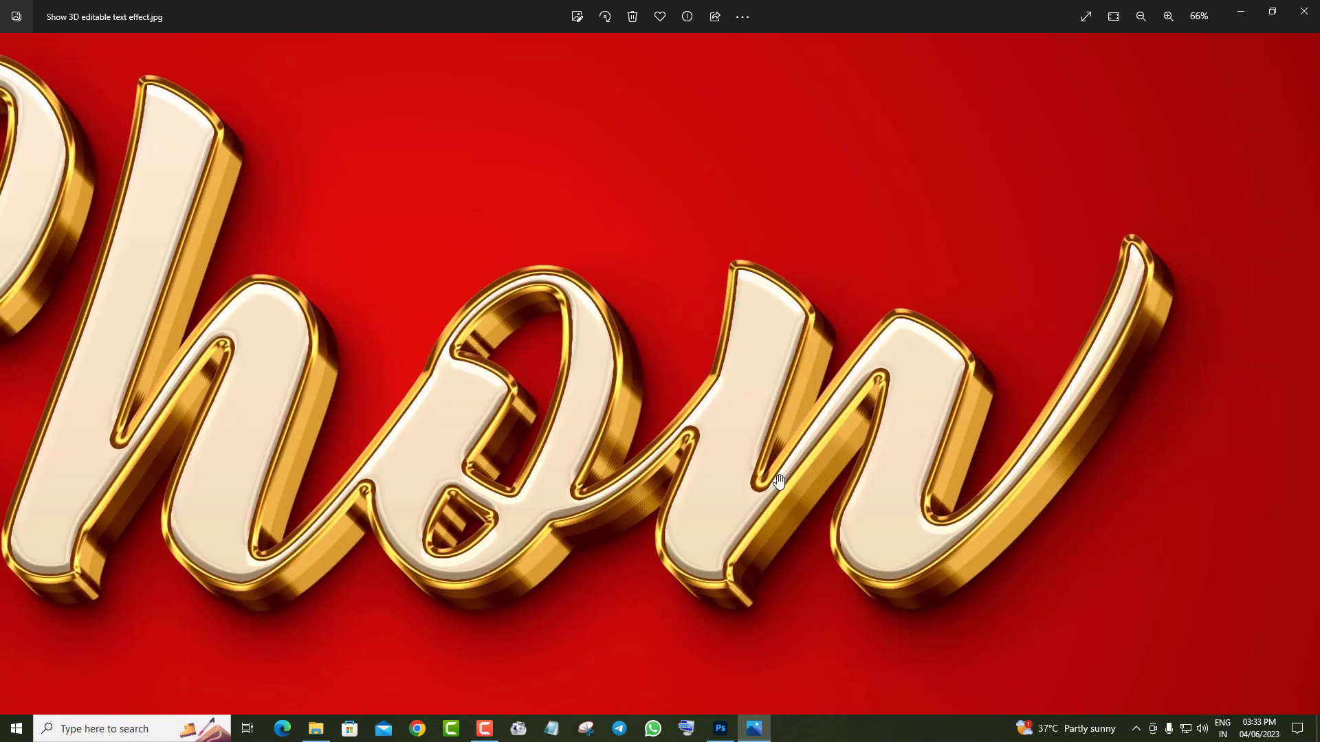
scroll(768, 370, up, 3)
scroll(769, 369, down, 3)
scroll(760, 392, down, 2)
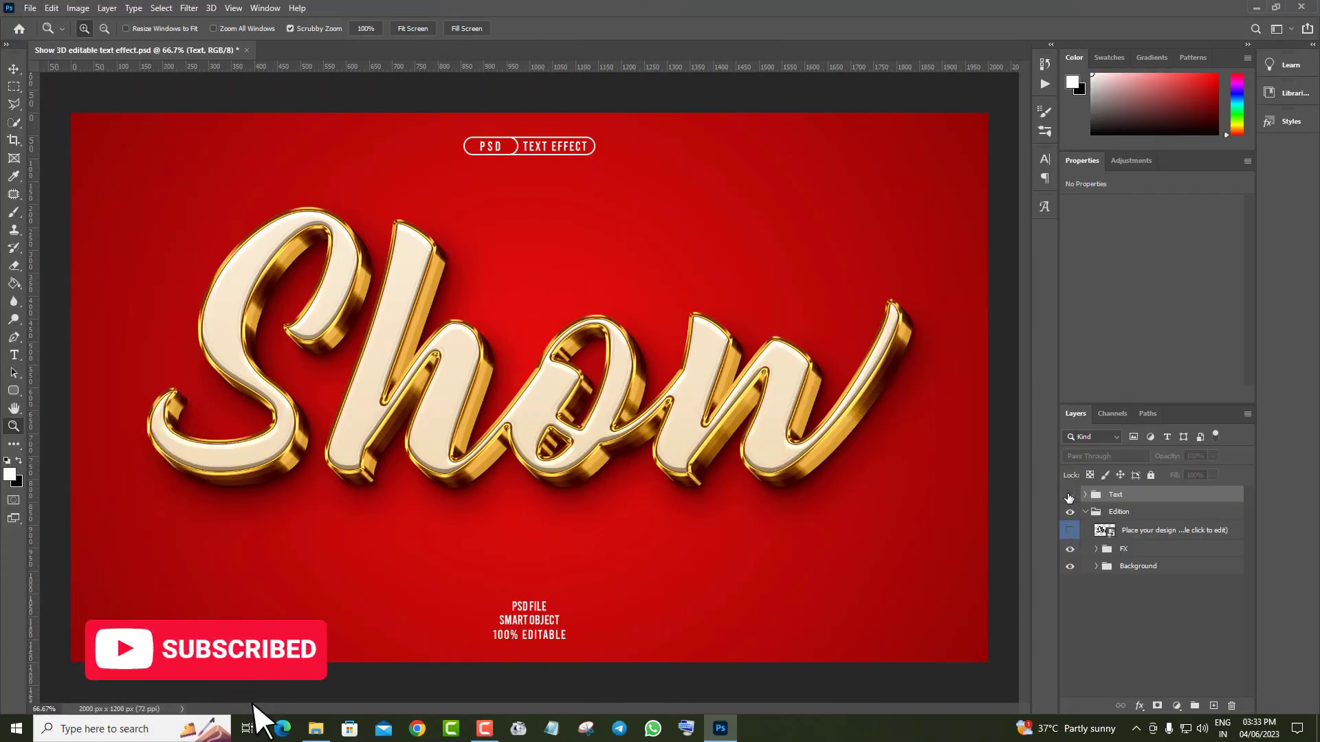
Turn off the Text layer group's visibility in the Show effect's Layers panel
click(1070, 495)
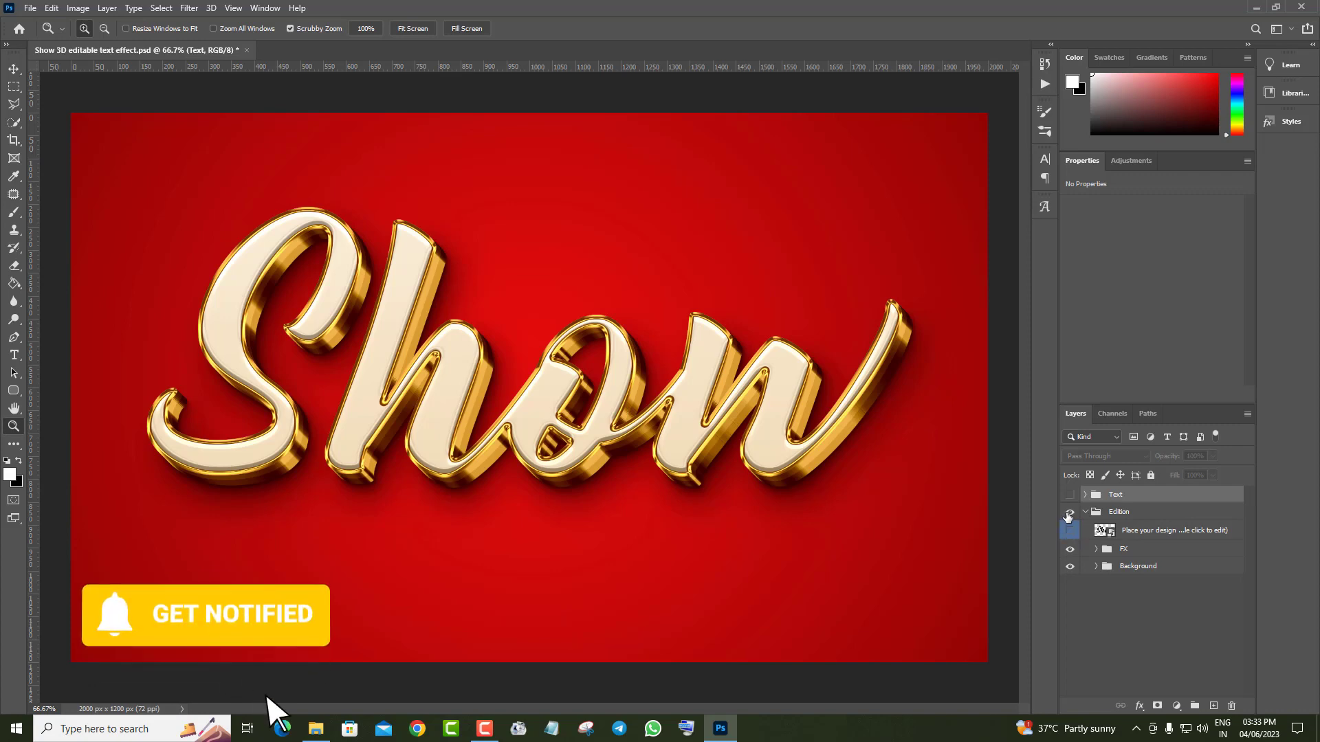
Replace the smart object's Show text with Saloon and close the embedded document
double_click(1105, 531)
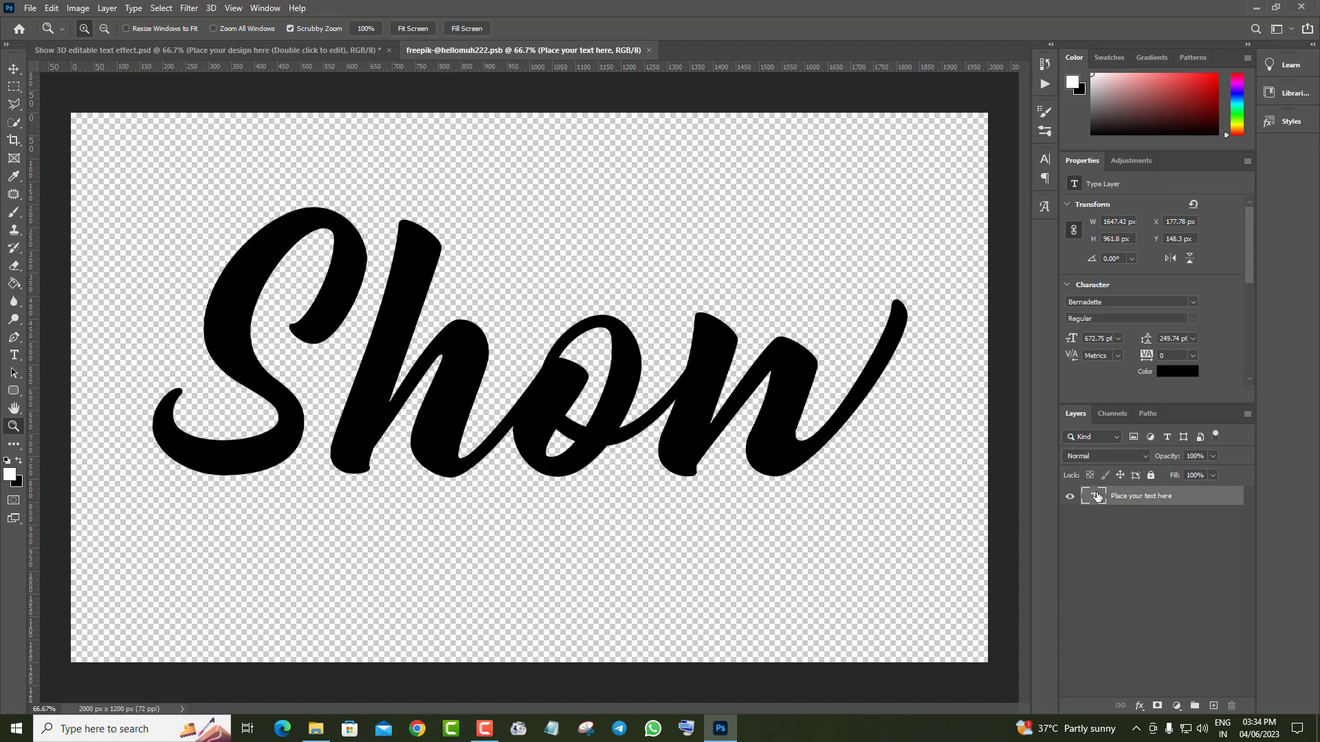
double_click(1097, 496)
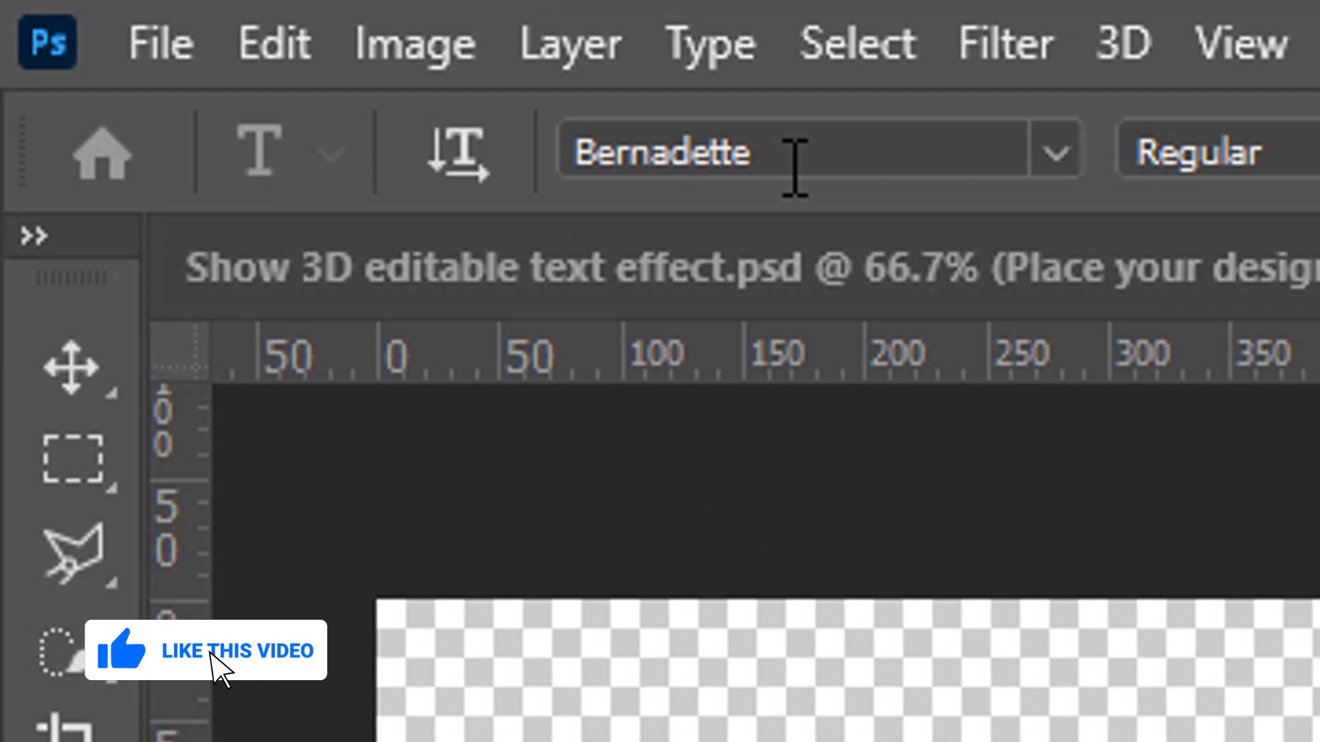
click(161, 28)
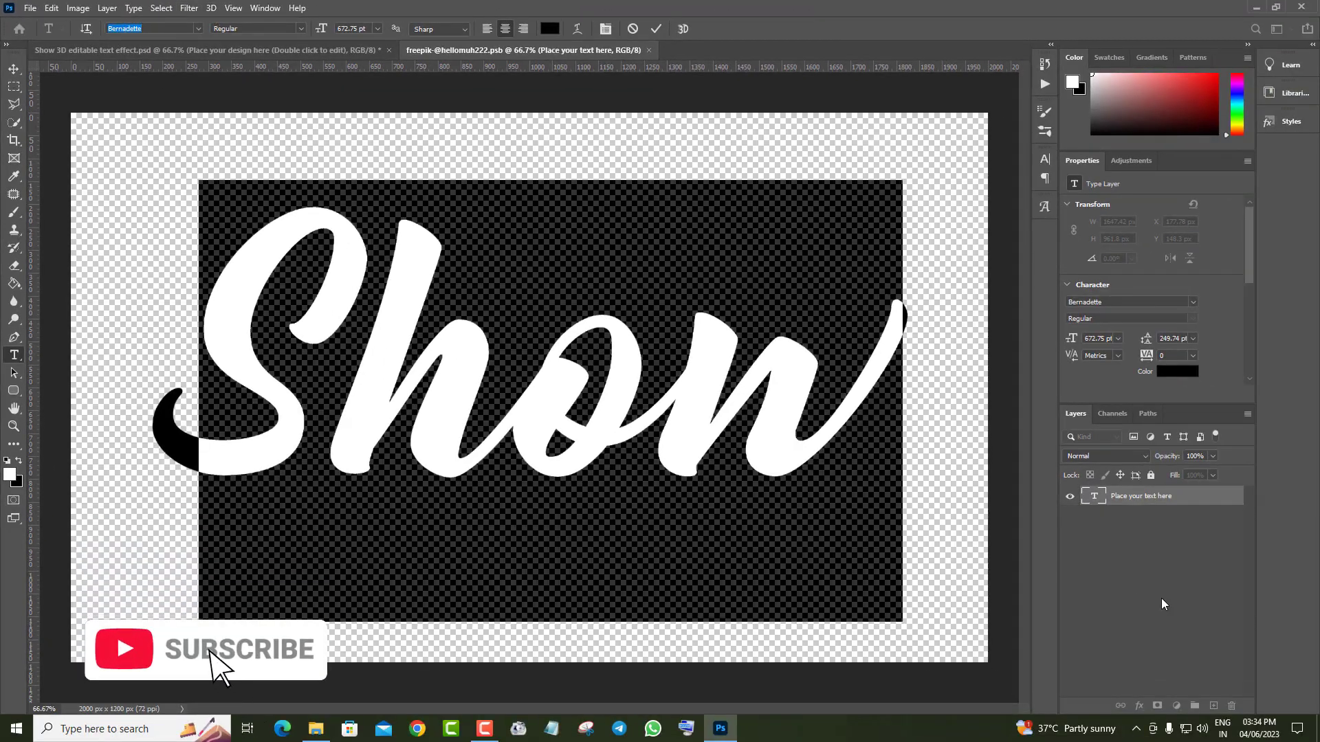
click(1161, 604)
key(z)
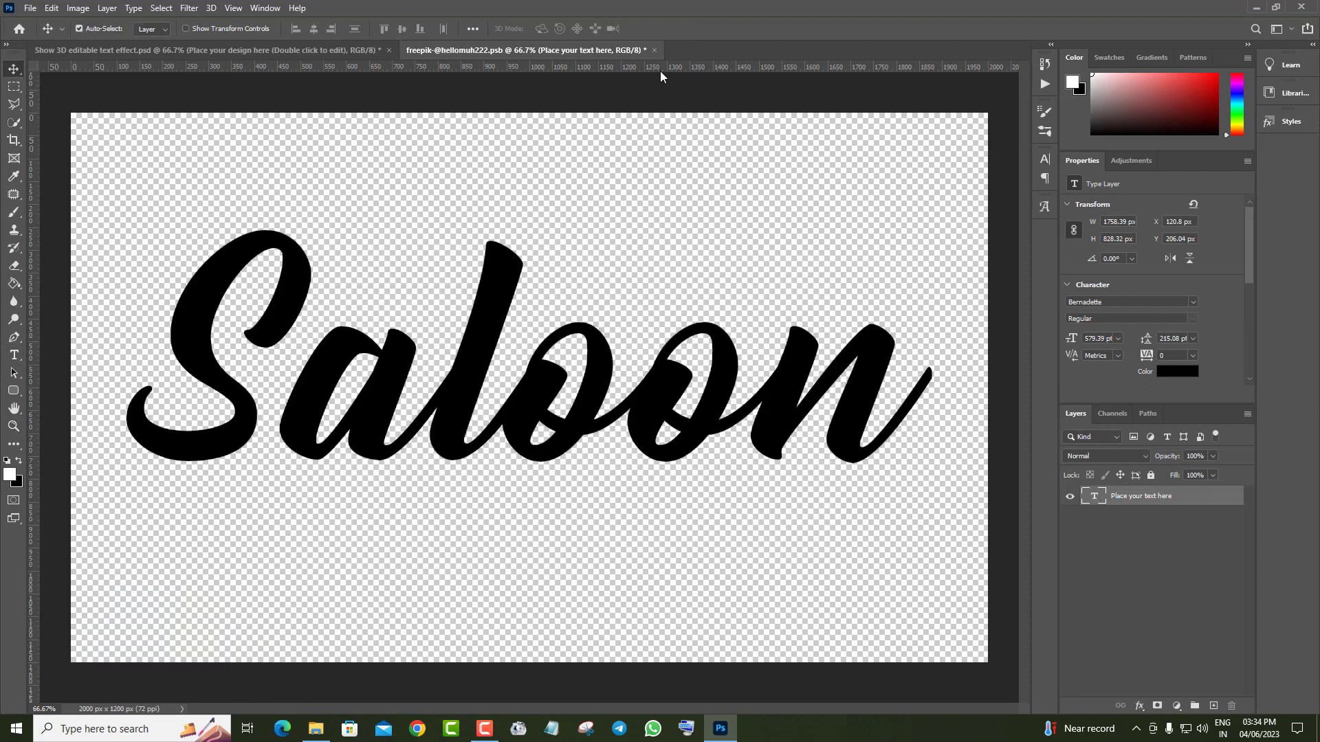
click(654, 50)
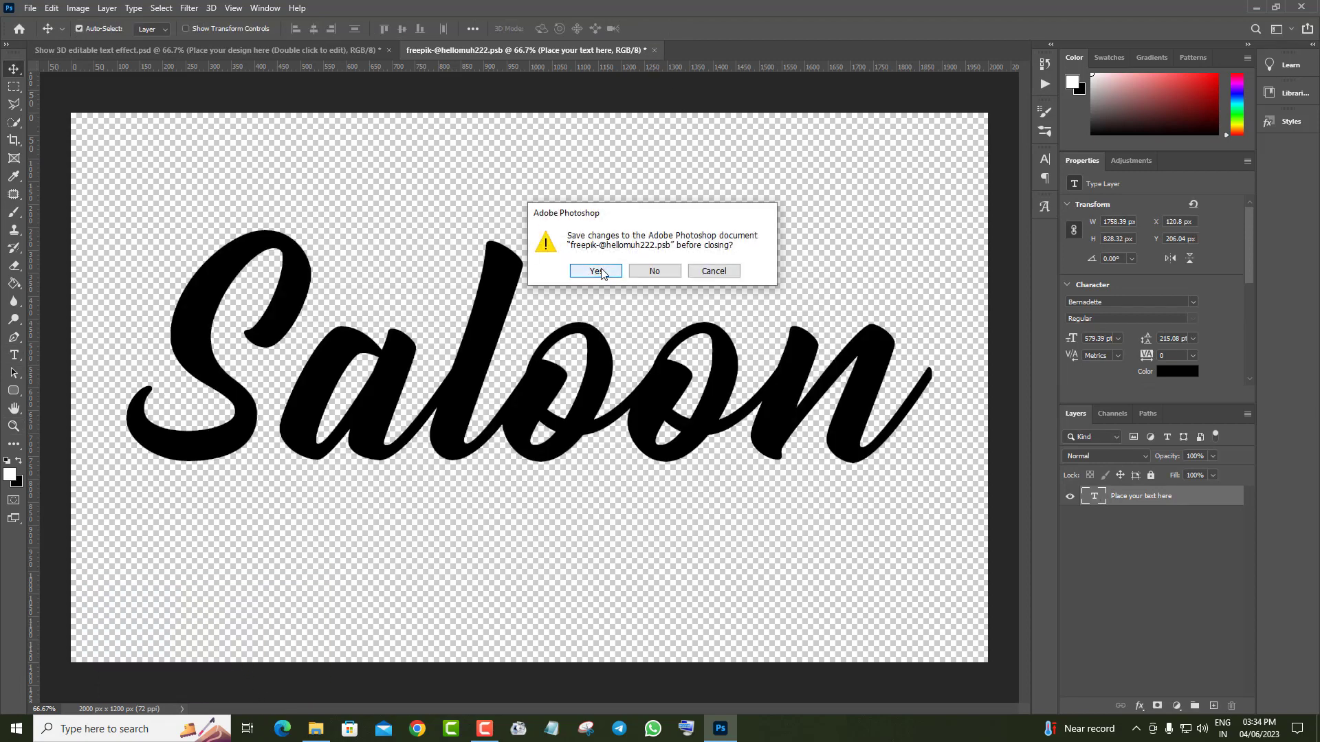
Save the Saloon edit, toggle the Background group's visibility and select its Background fill layer
click(596, 273)
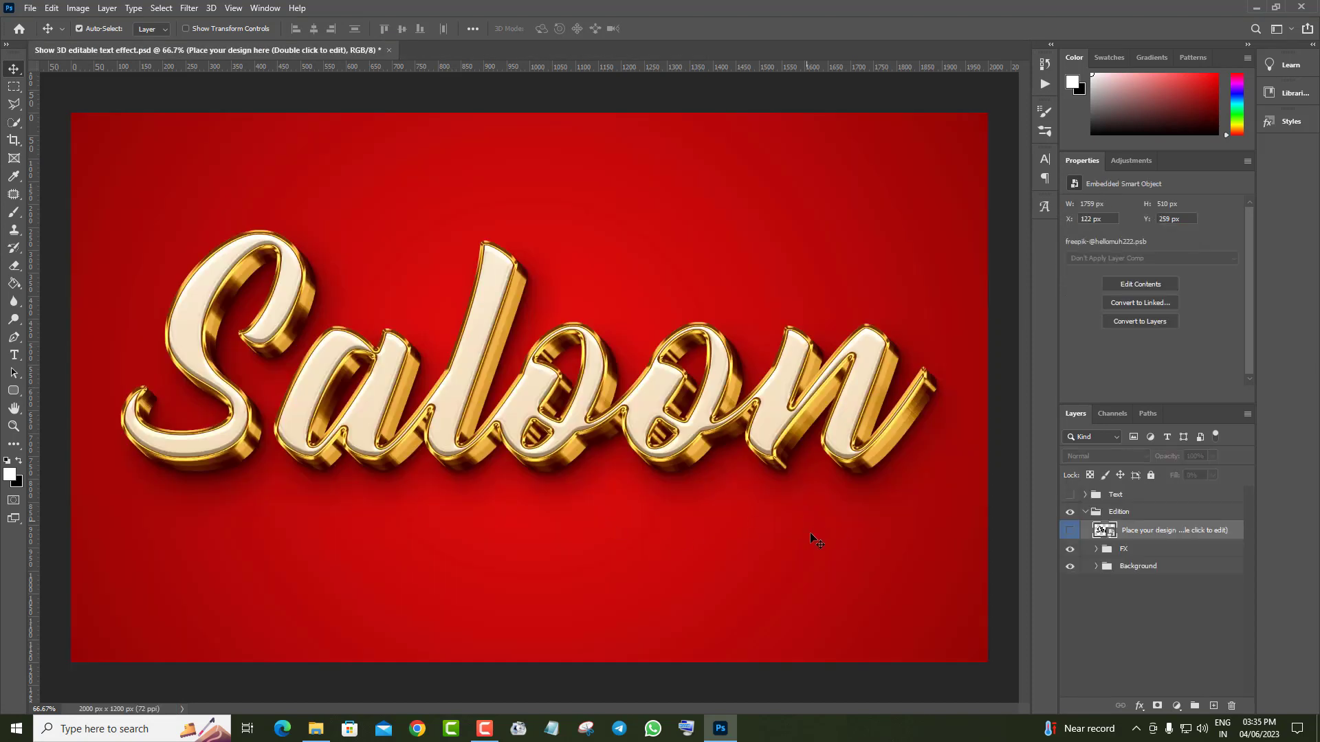
click(1071, 568)
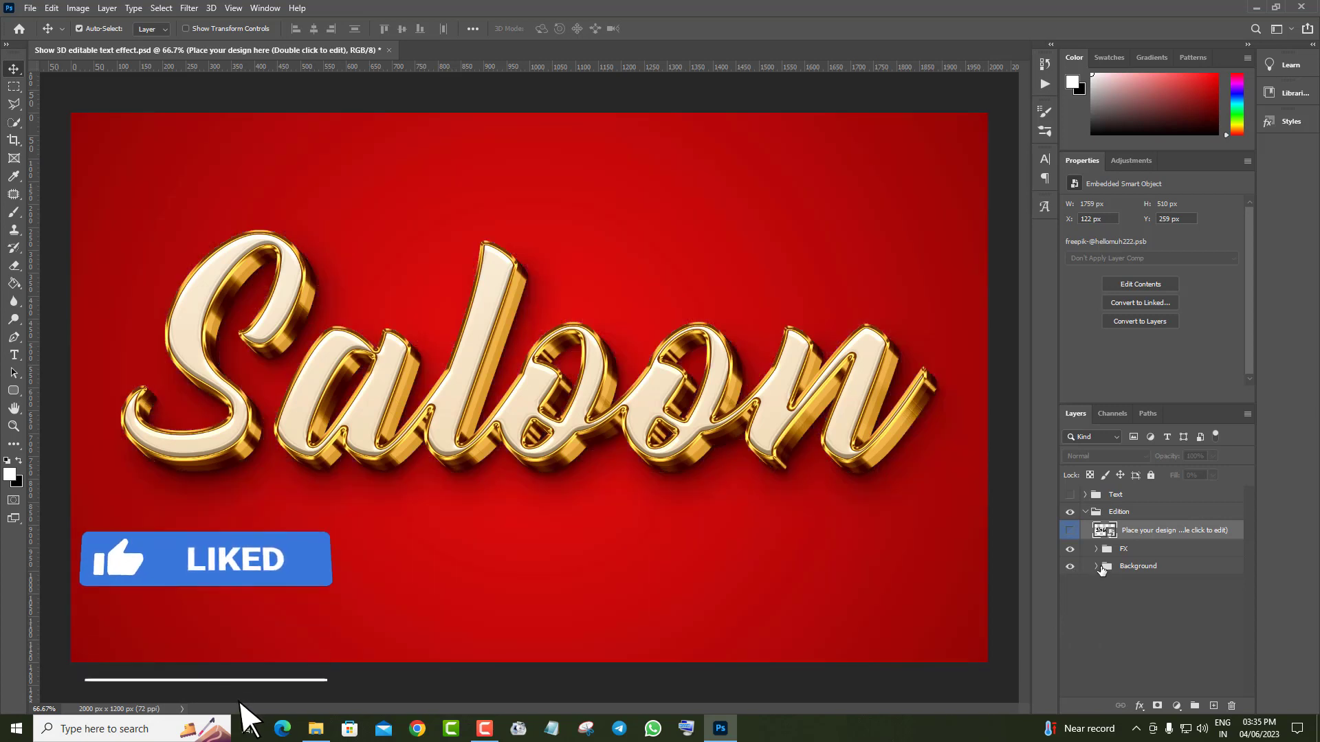
click(1095, 569)
click(1141, 586)
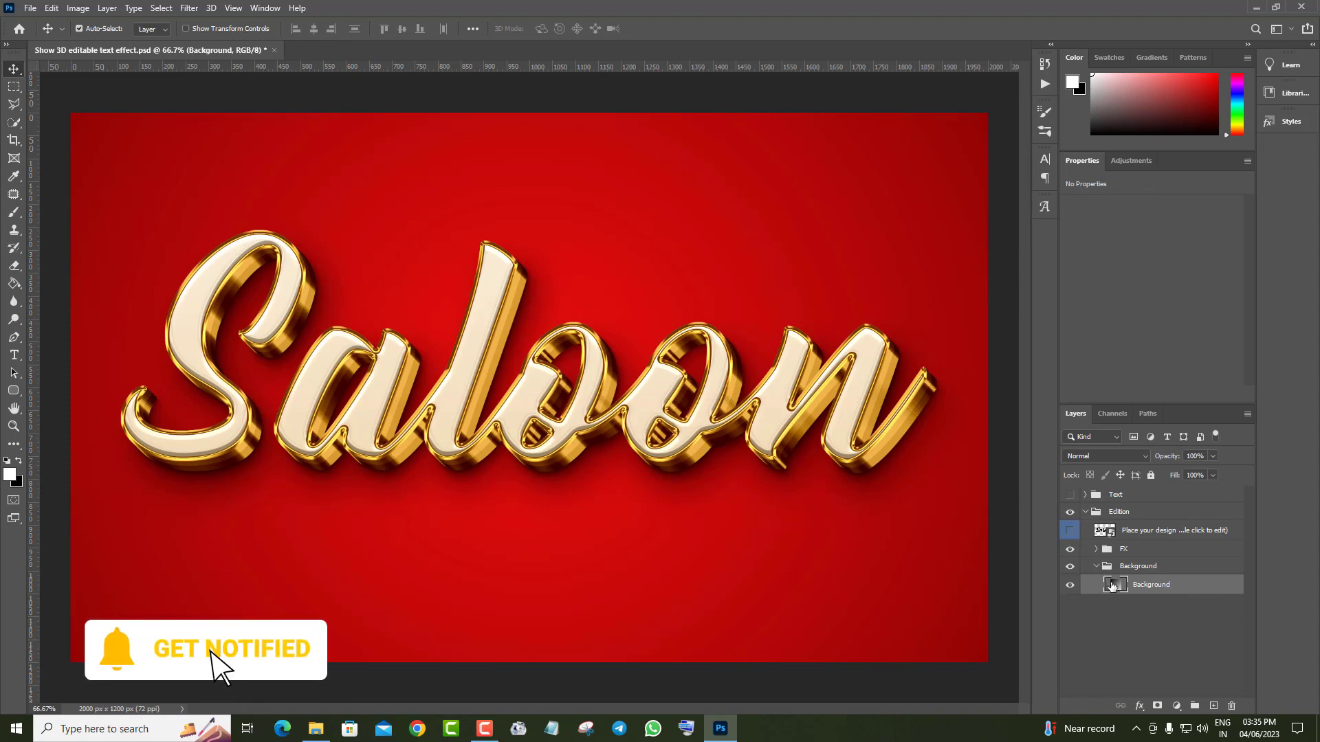
Change the Background gradient fill from red to the Neutrals Sand_01 gradient
double_click(1113, 586)
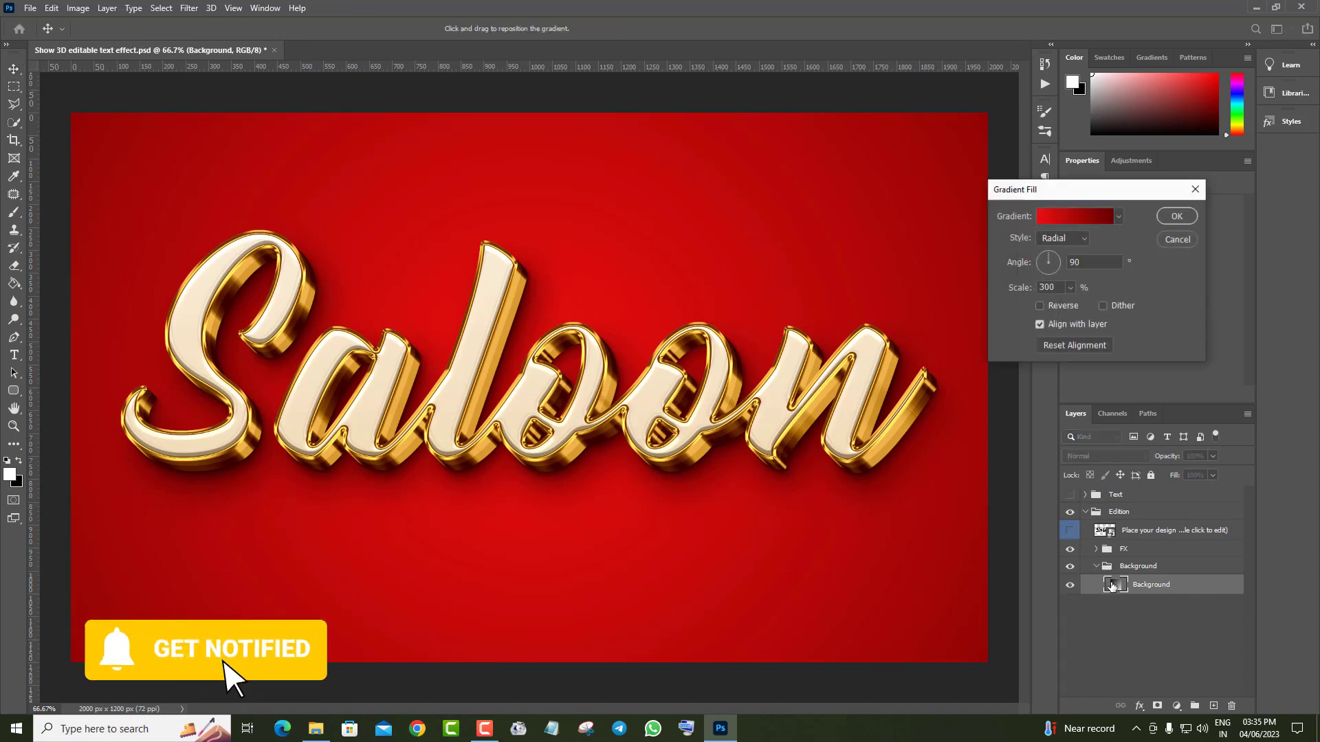
click(1064, 217)
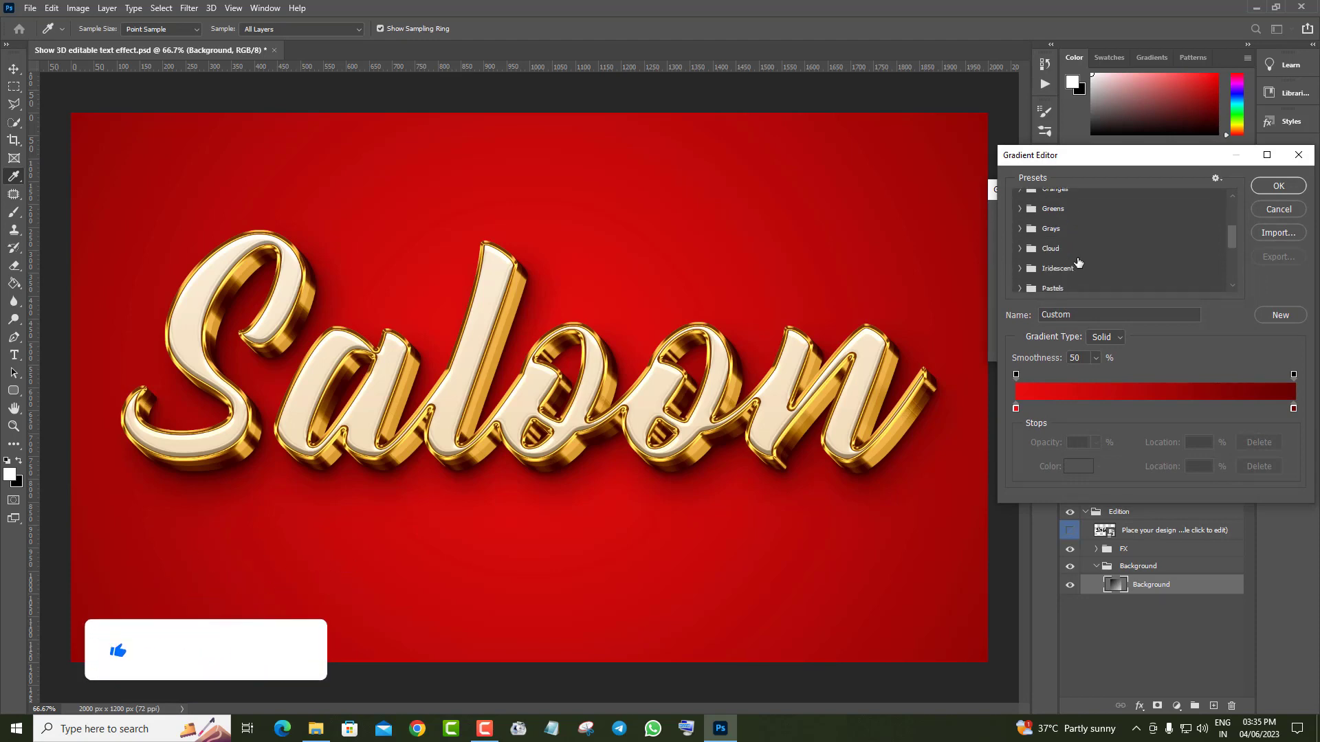
scroll(1038, 274, down, 2)
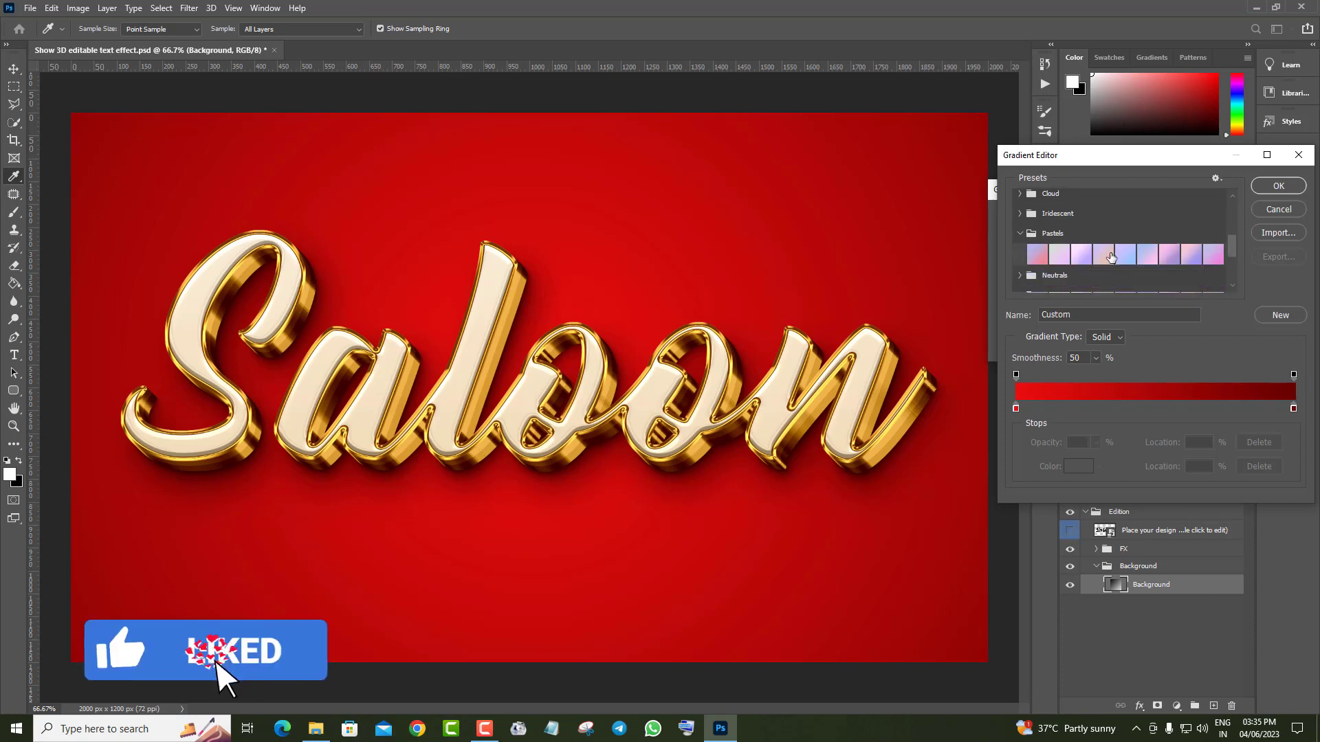
click(1036, 254)
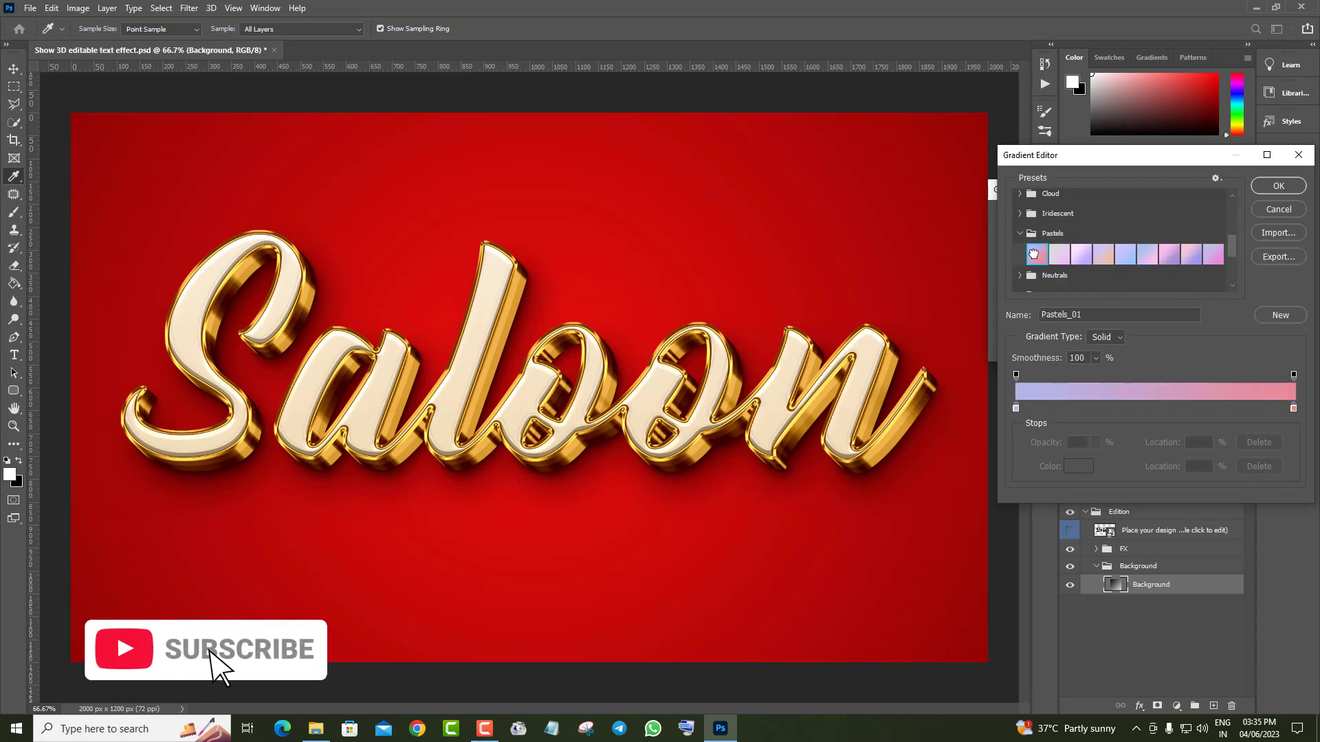
scroll(1031, 253, down, 1)
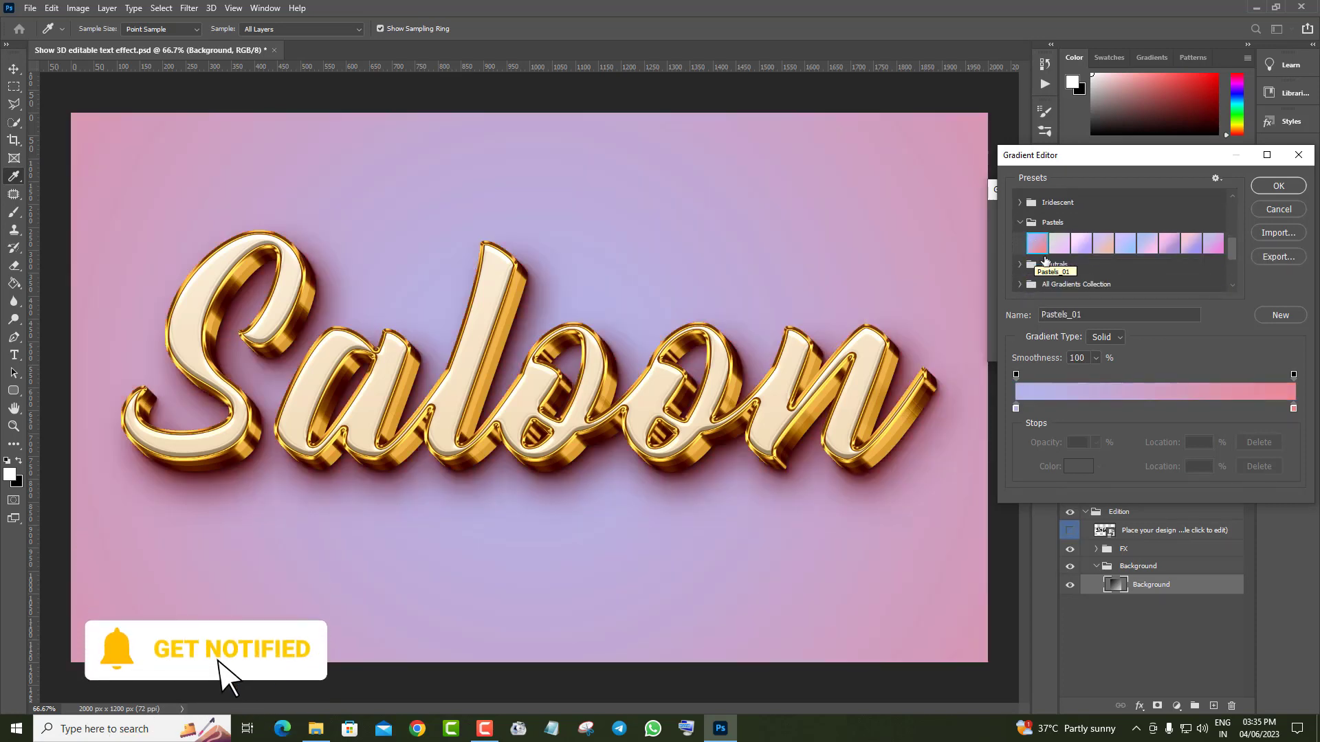
scroll(1026, 252, down, 1)
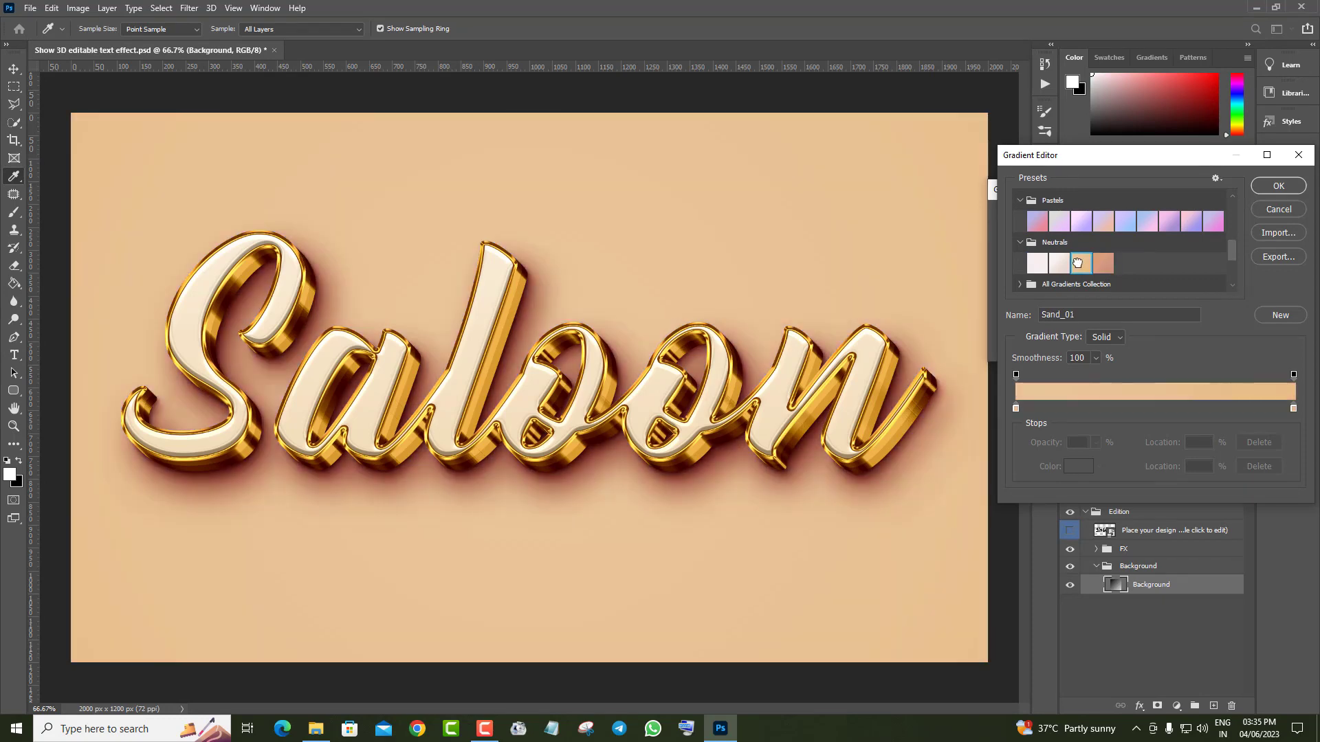
click(1281, 195)
Confirm the sand gradient fill, then turn Grupo 4 back on and expand it
click(1170, 216)
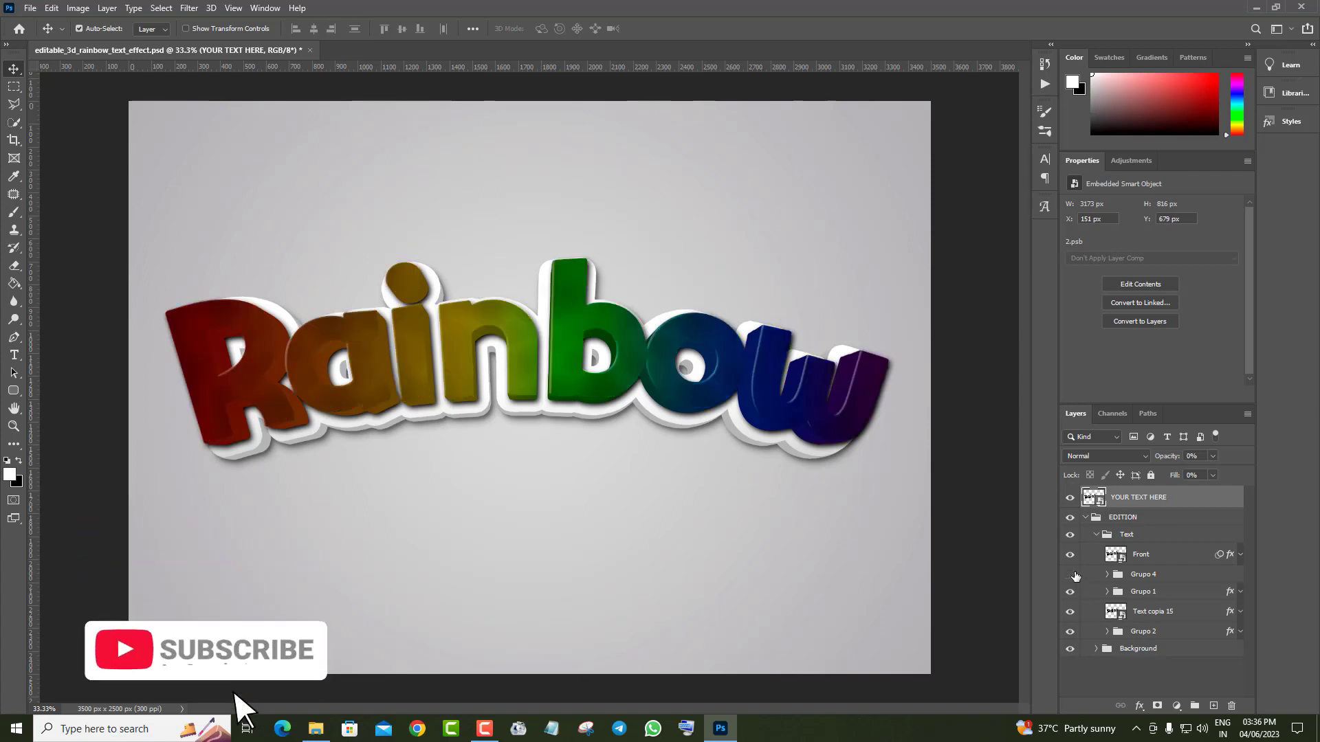
click(1075, 574)
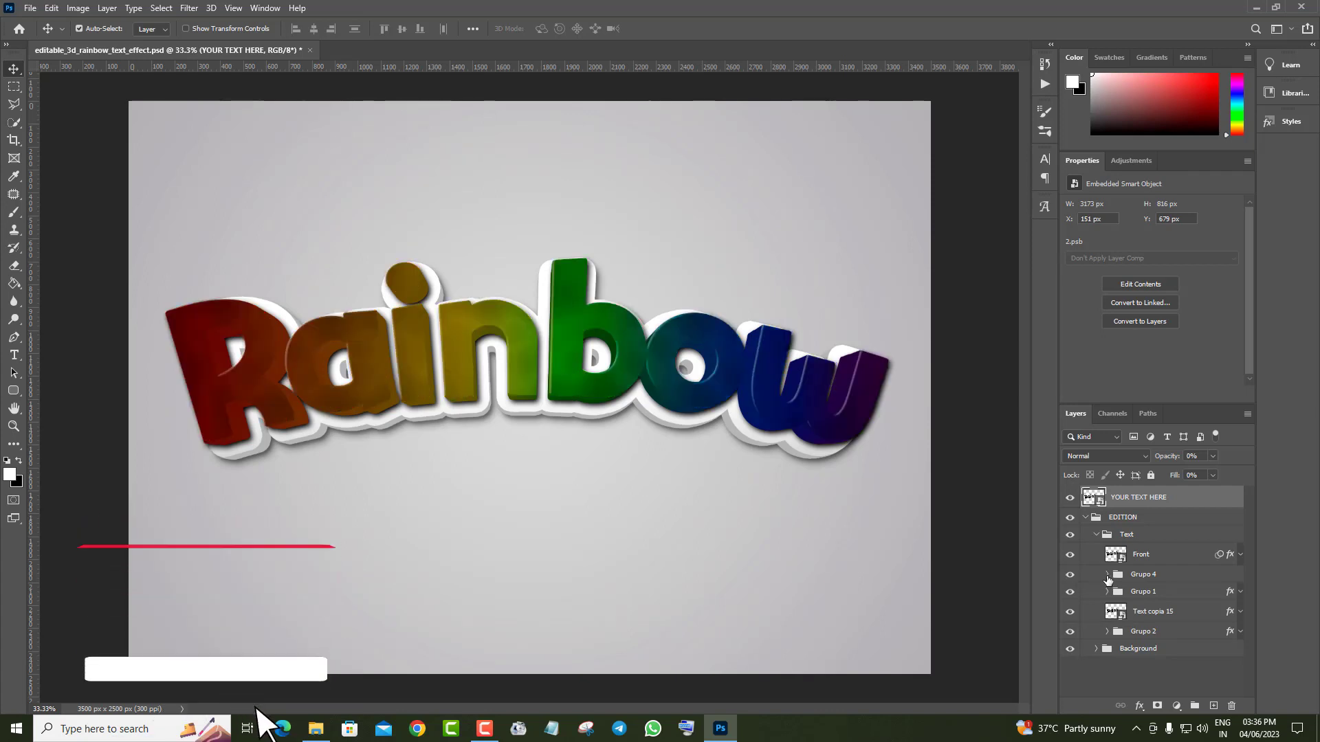
click(1107, 574)
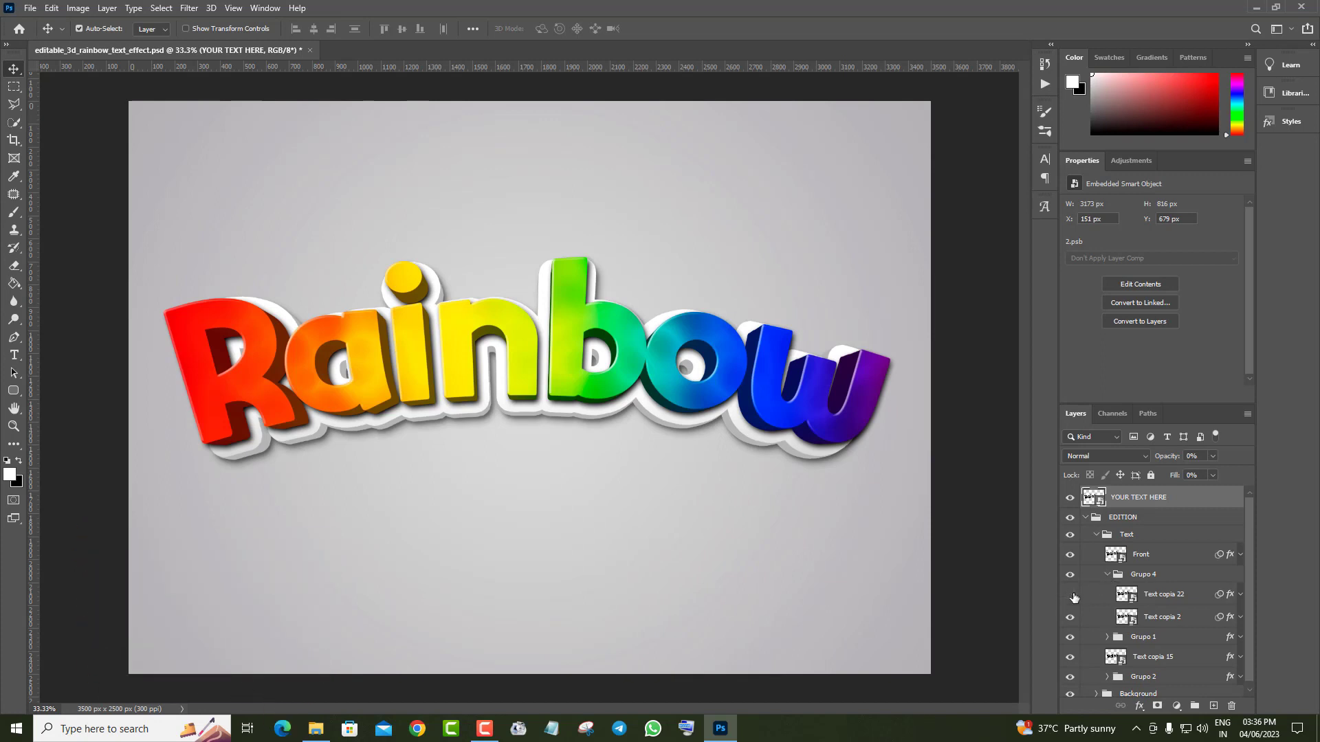
Toggle Text copia 22 and Text copia 2 off and on to compare, leaving Text copia 2 selected
click(1074, 596)
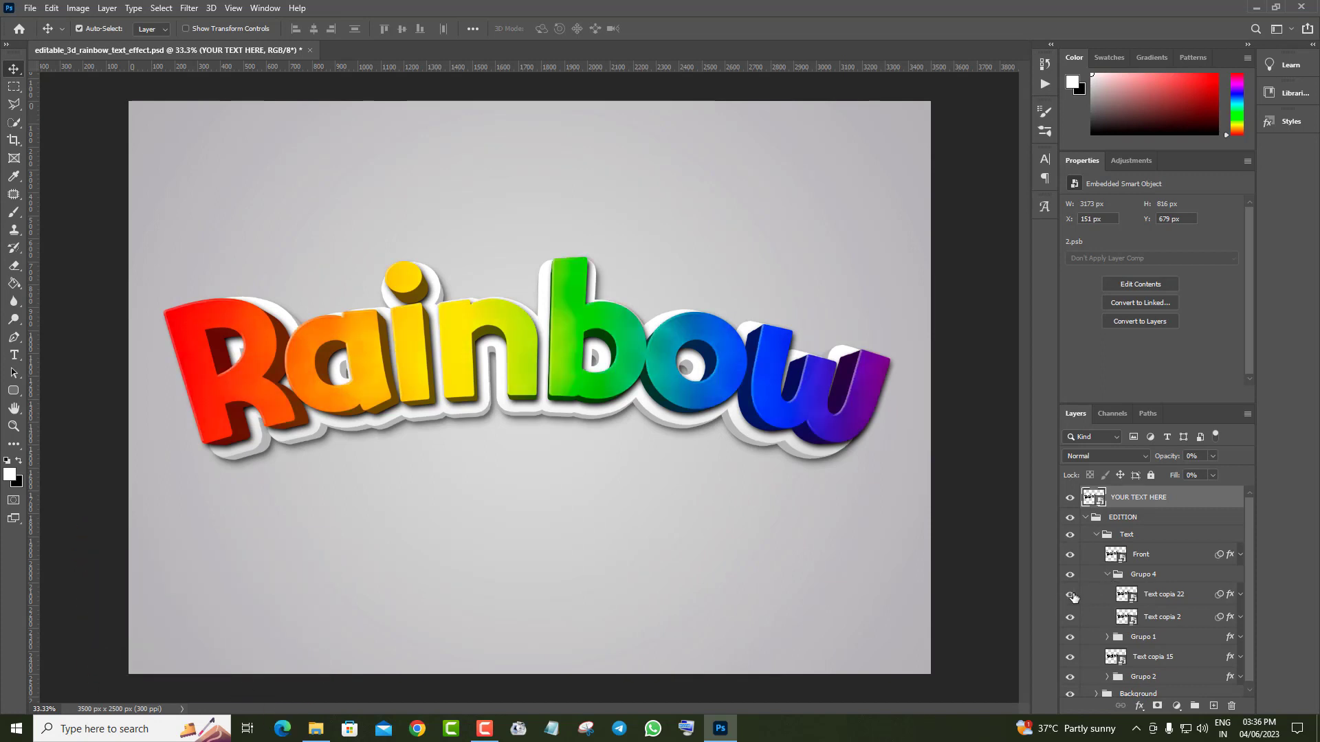
click(1071, 595)
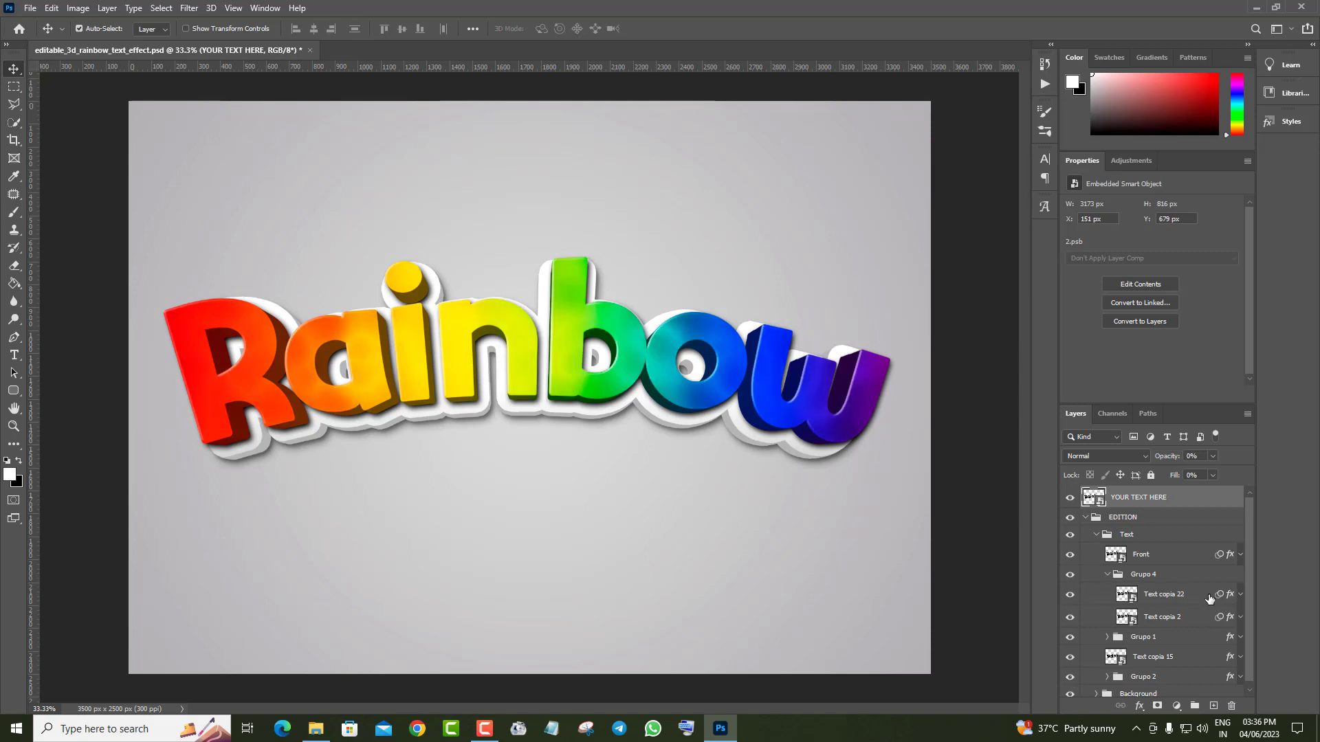
click(1069, 620)
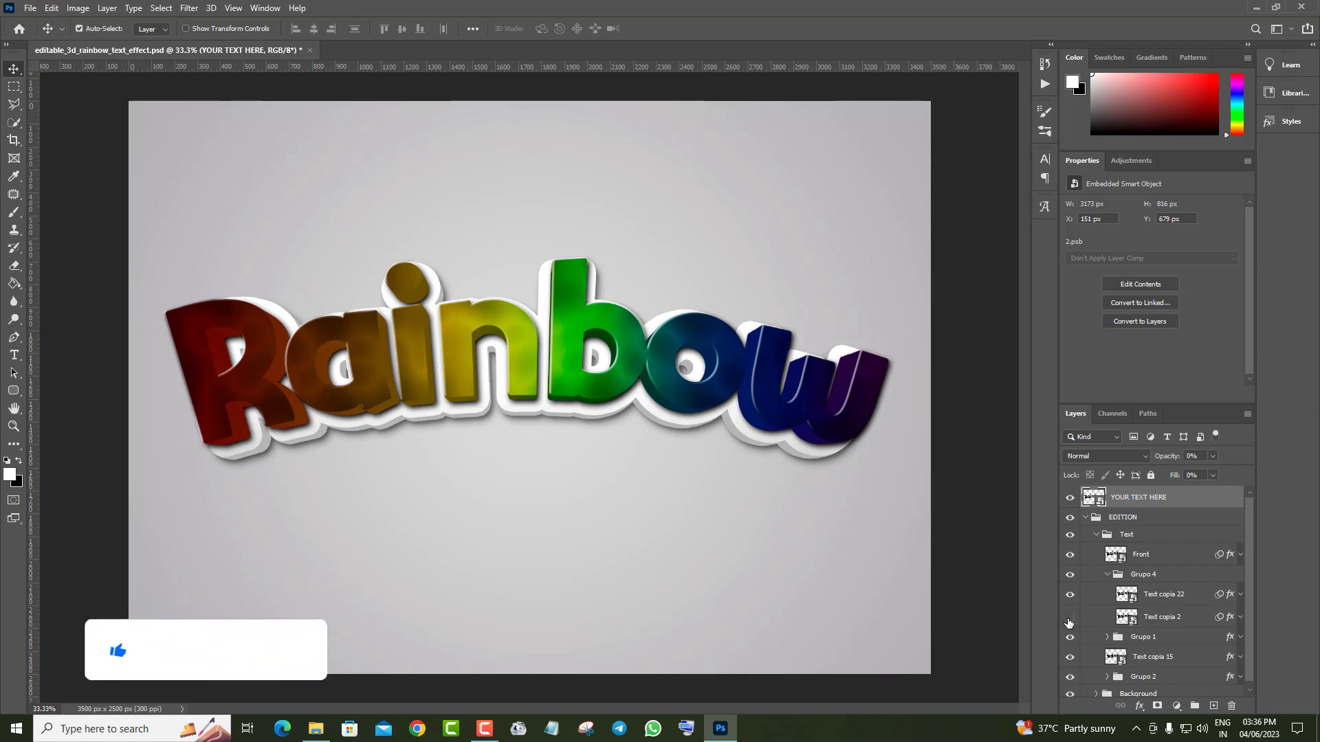
click(1229, 618)
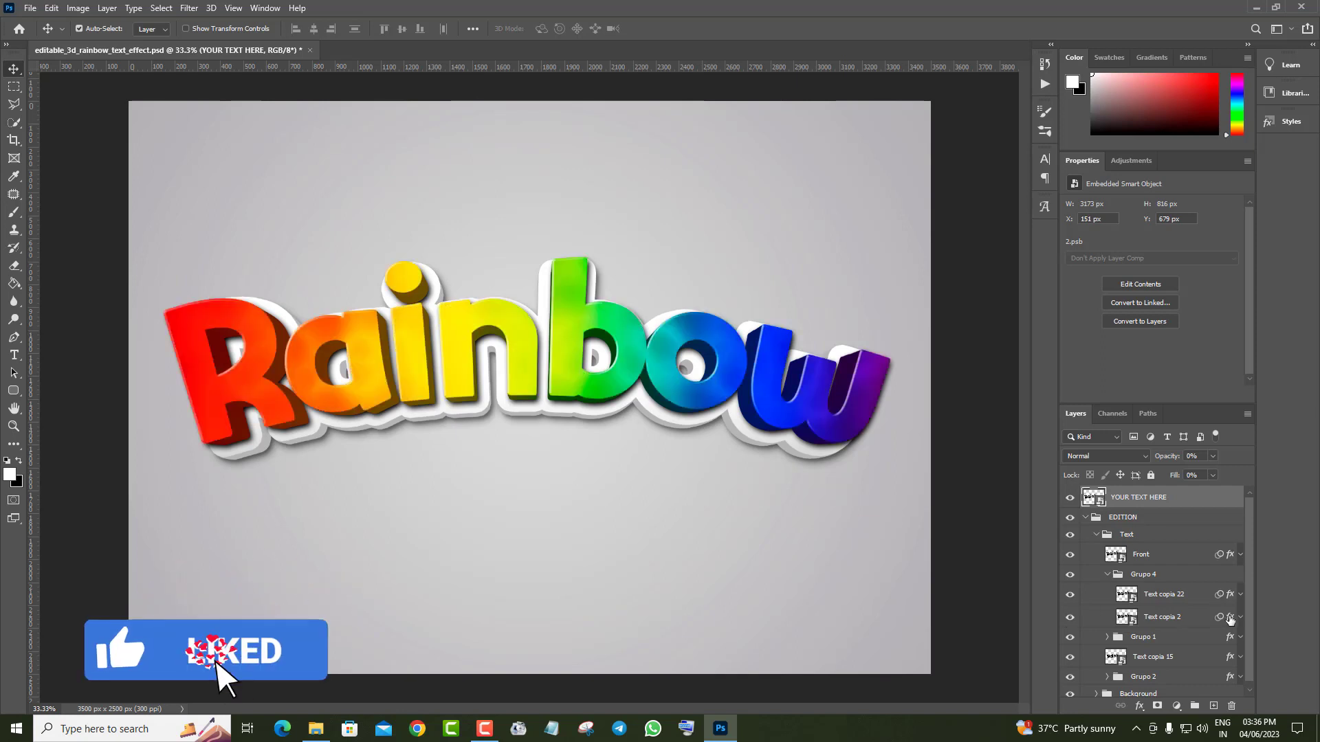
double_click(1230, 618)
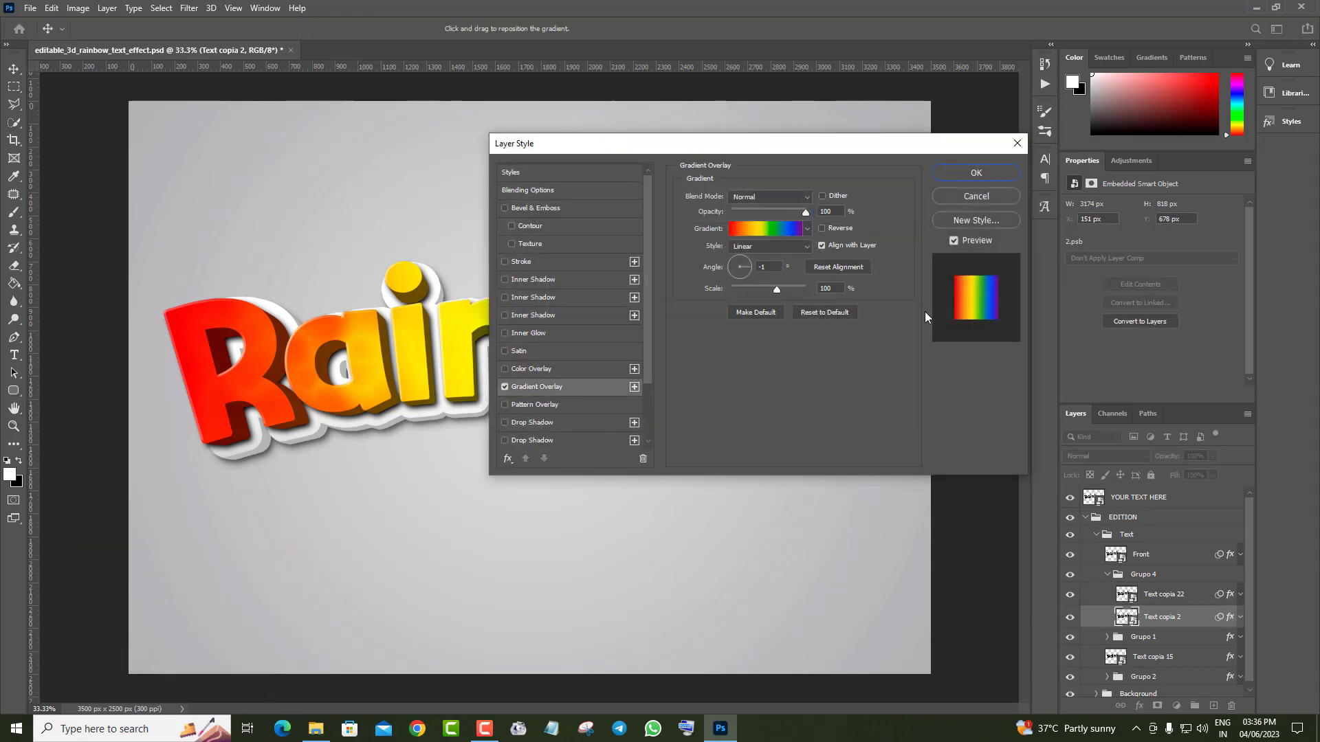
click(761, 228)
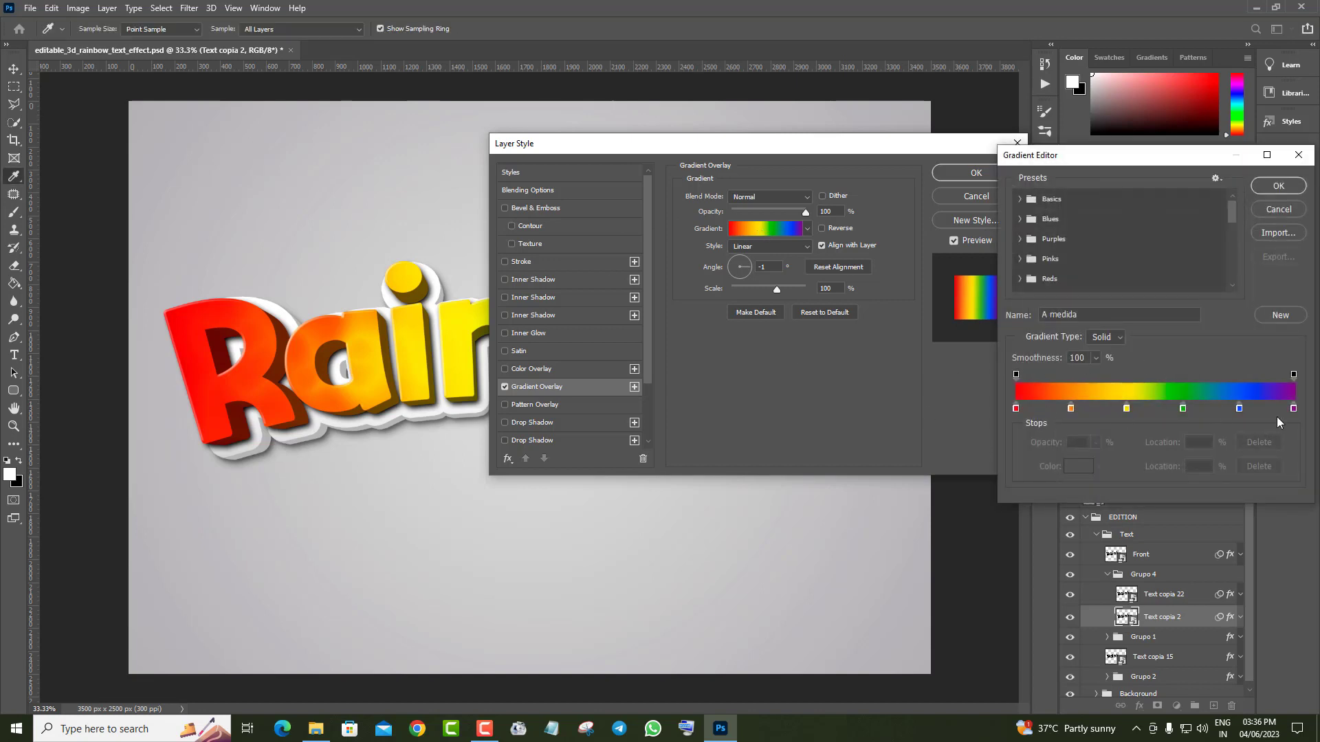
click(1276, 209)
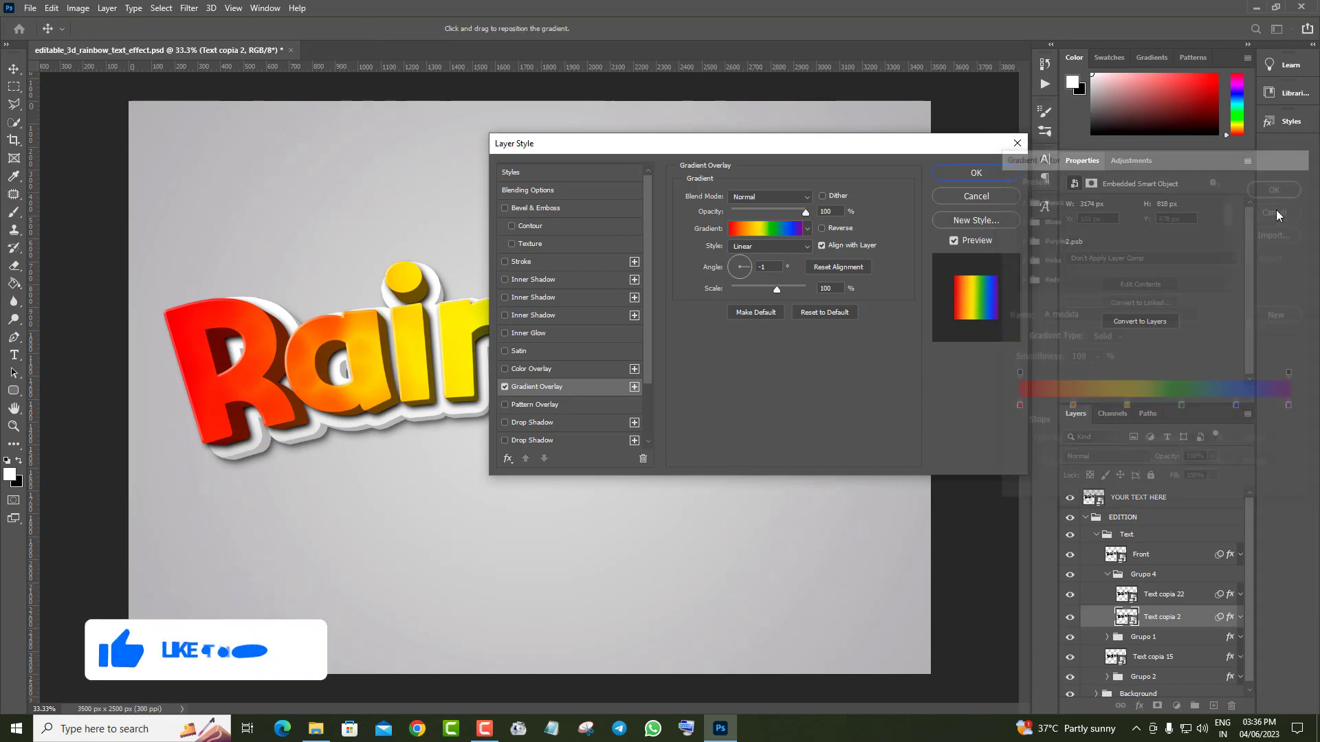
click(975, 196)
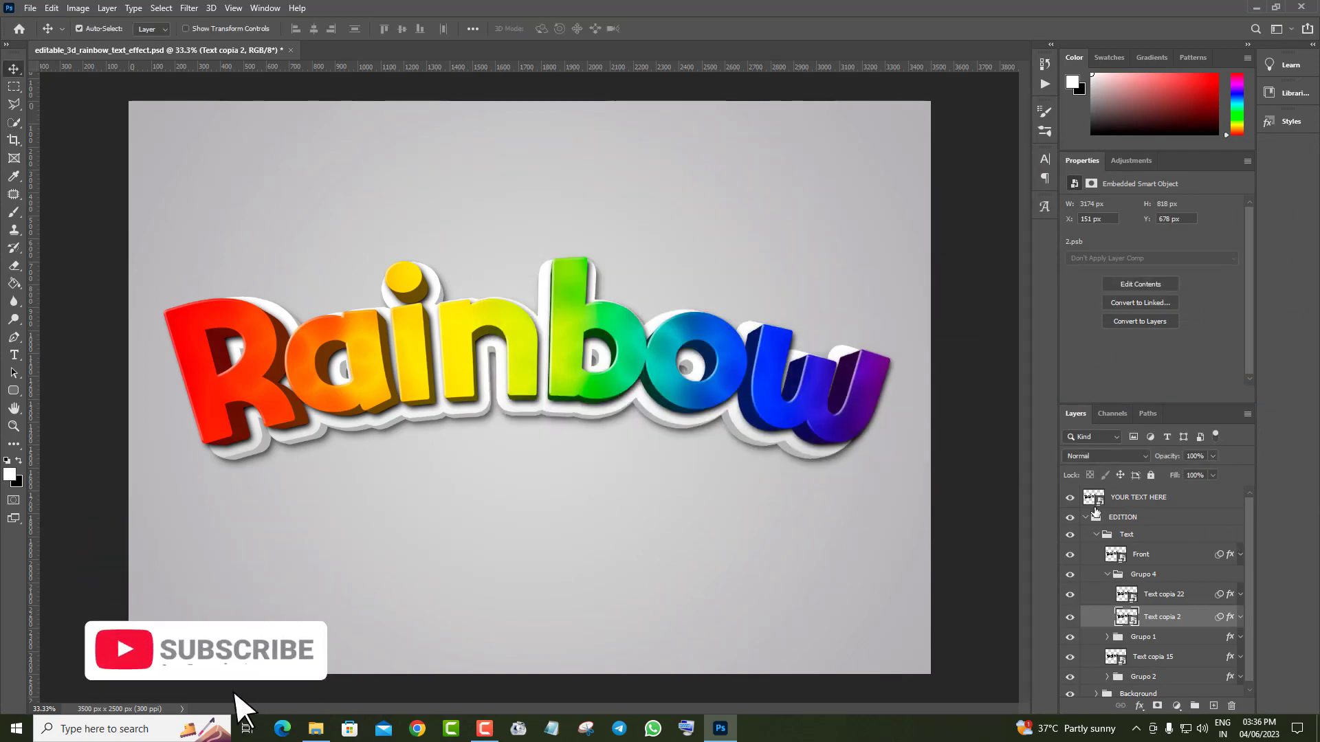
click(1100, 504)
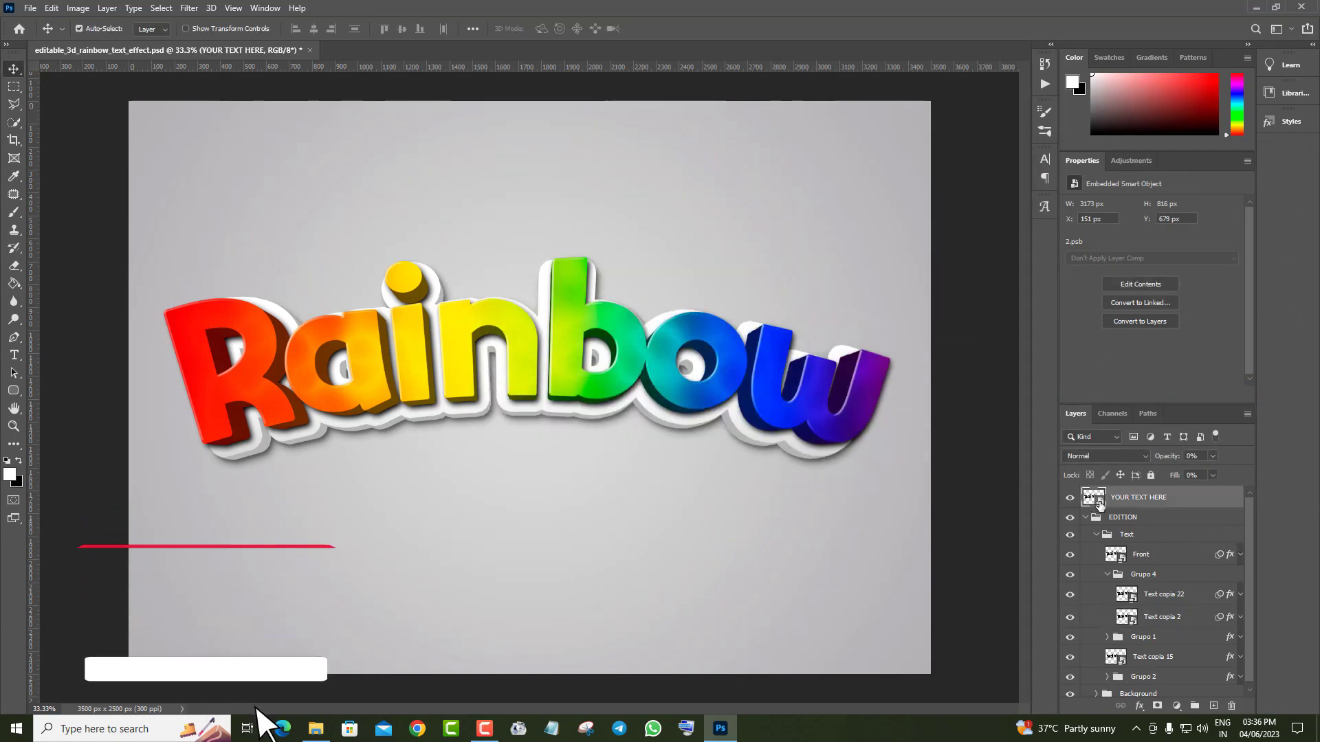
Change the YOUR TEXT HERE smart object text from Rainbow to Colors, centre it, and save
double_click(1100, 504)
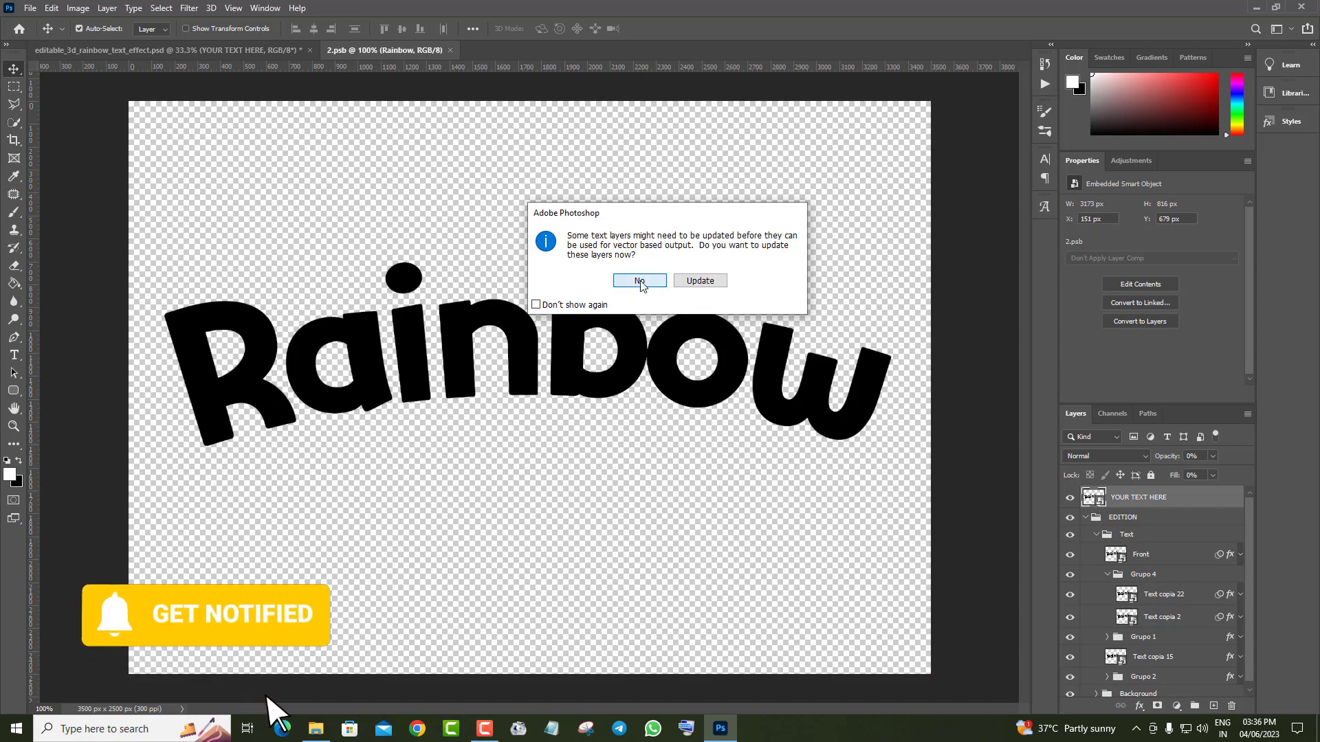
click(640, 282)
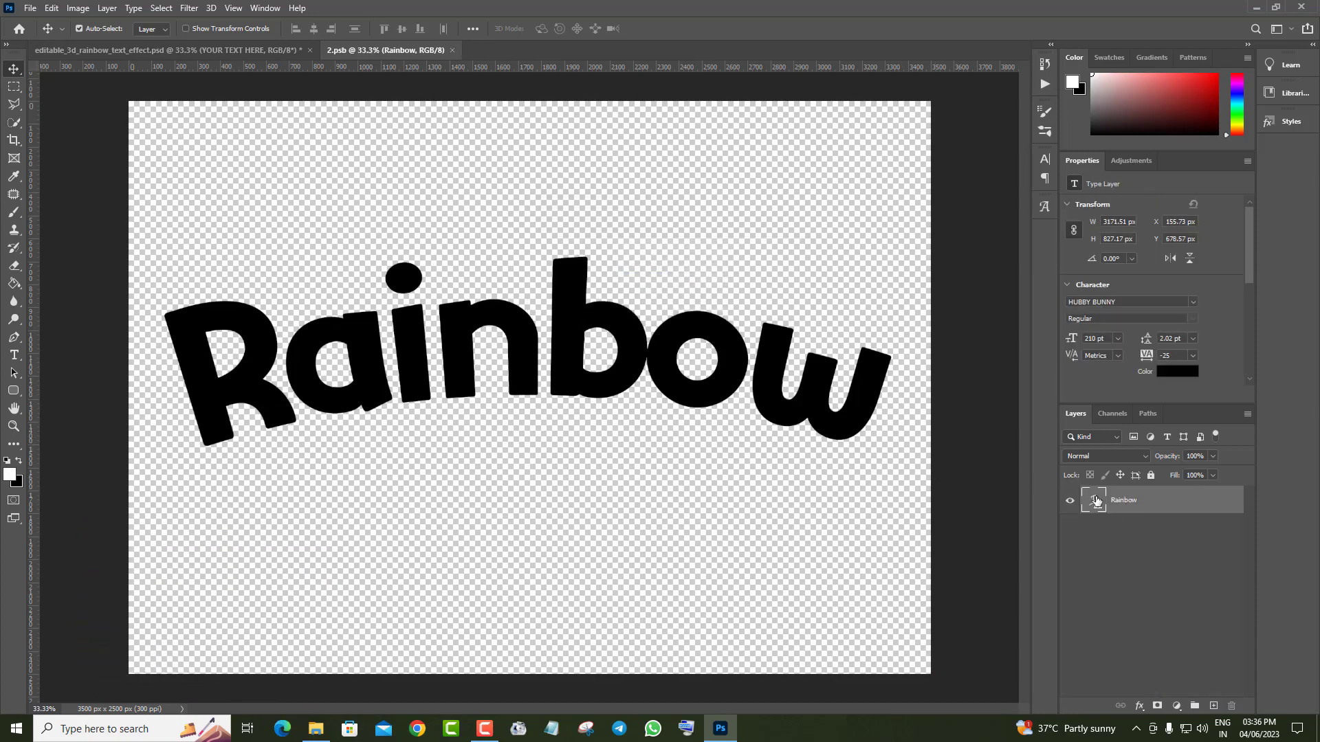
double_click(1096, 501)
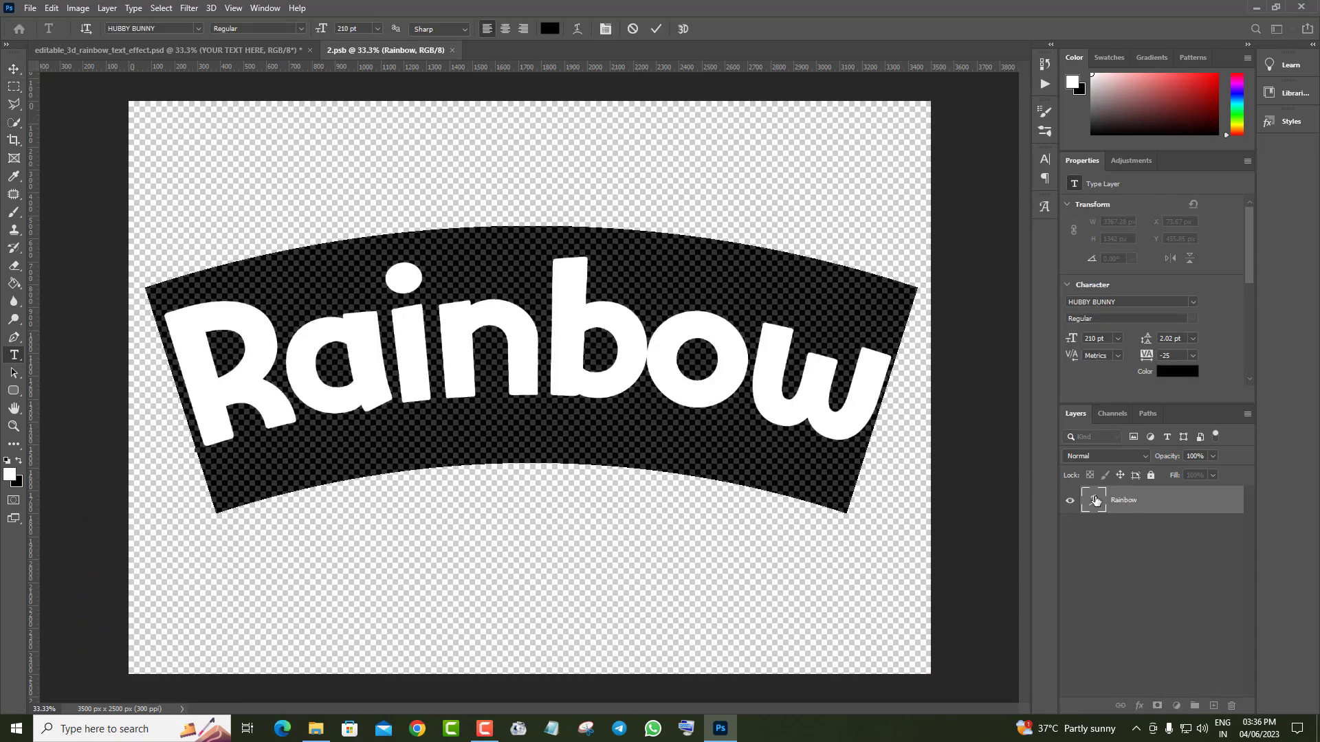
text(Colors)
key(ctrl+Return)
key(v)
drag(523, 390, 609, 383)
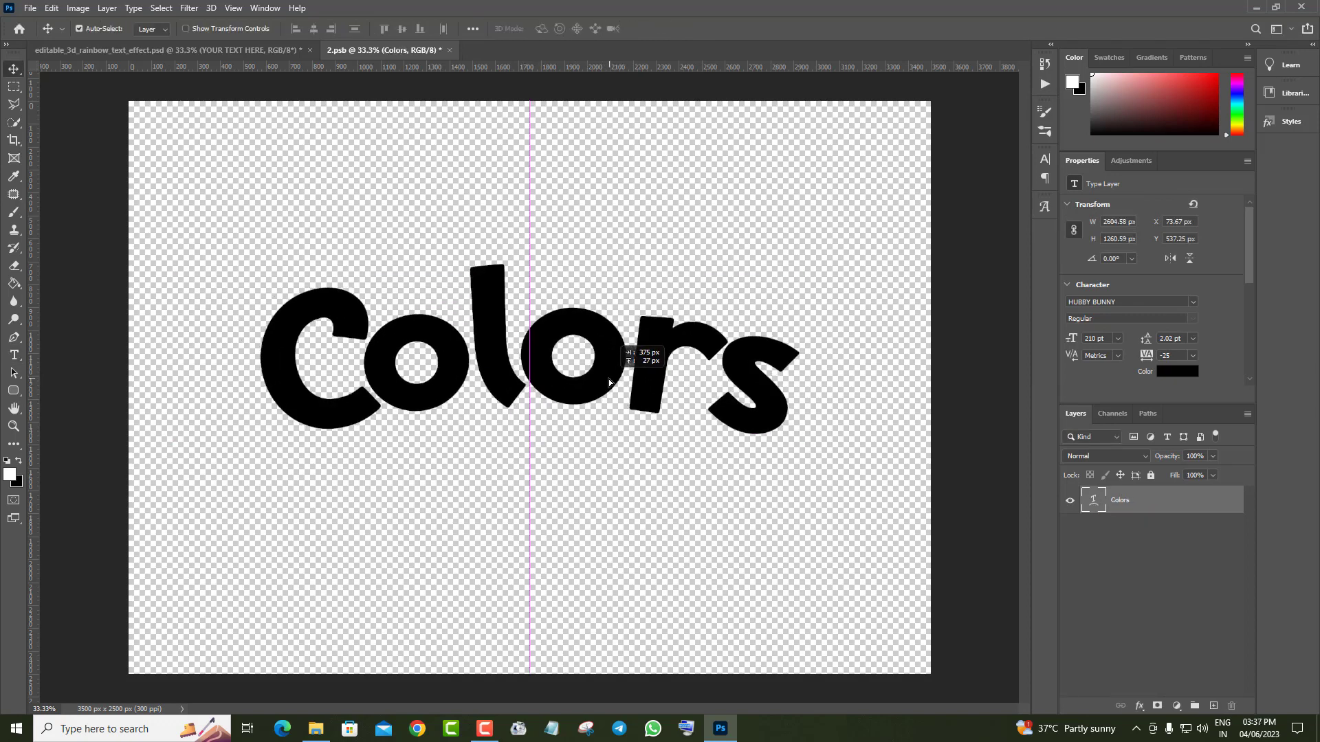
click(451, 51)
click(603, 270)
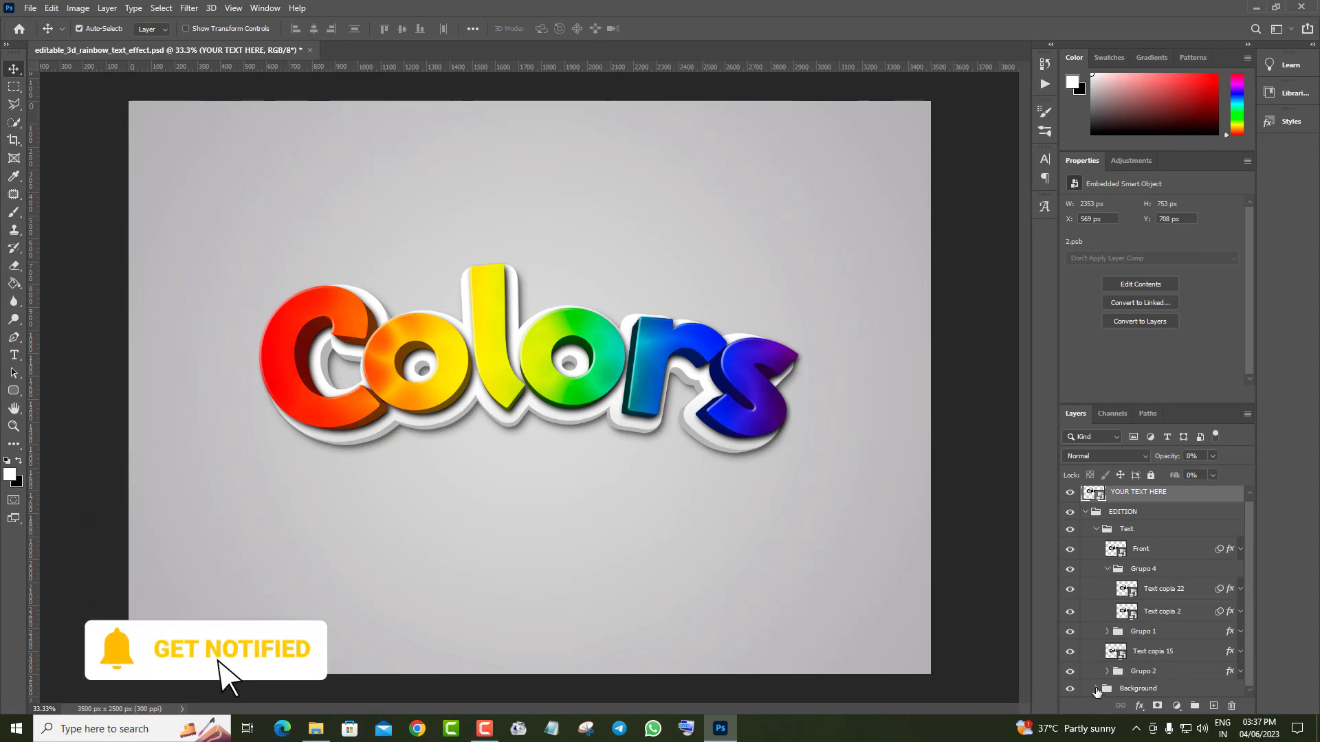
scroll(1210, 667, down, 2)
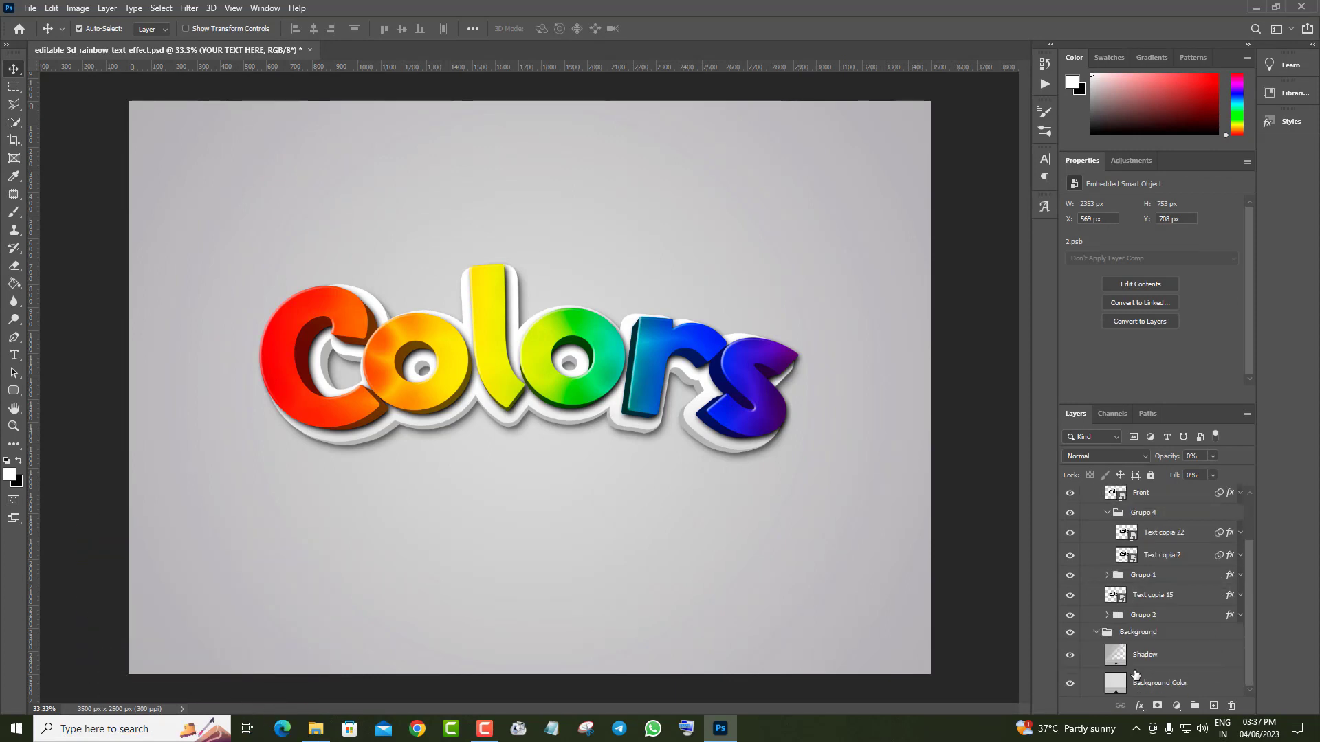
click(1117, 684)
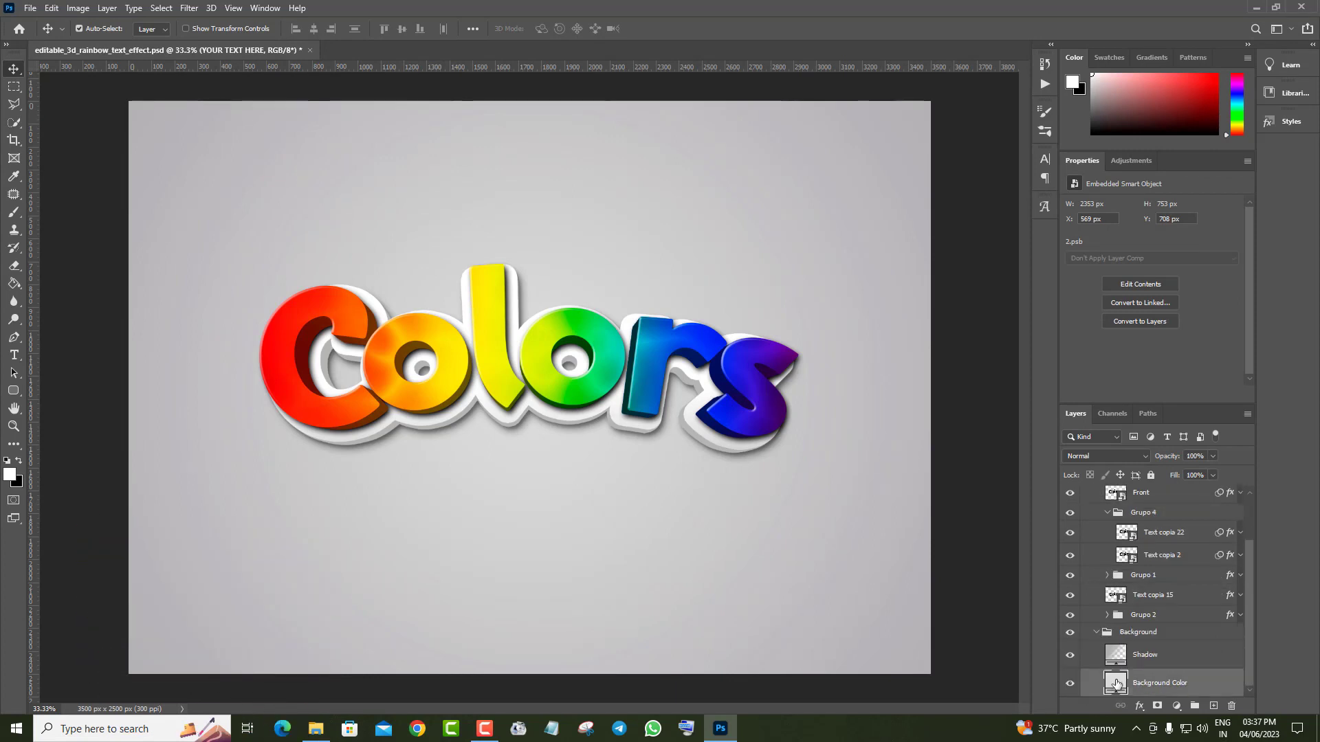
double_click(1117, 684)
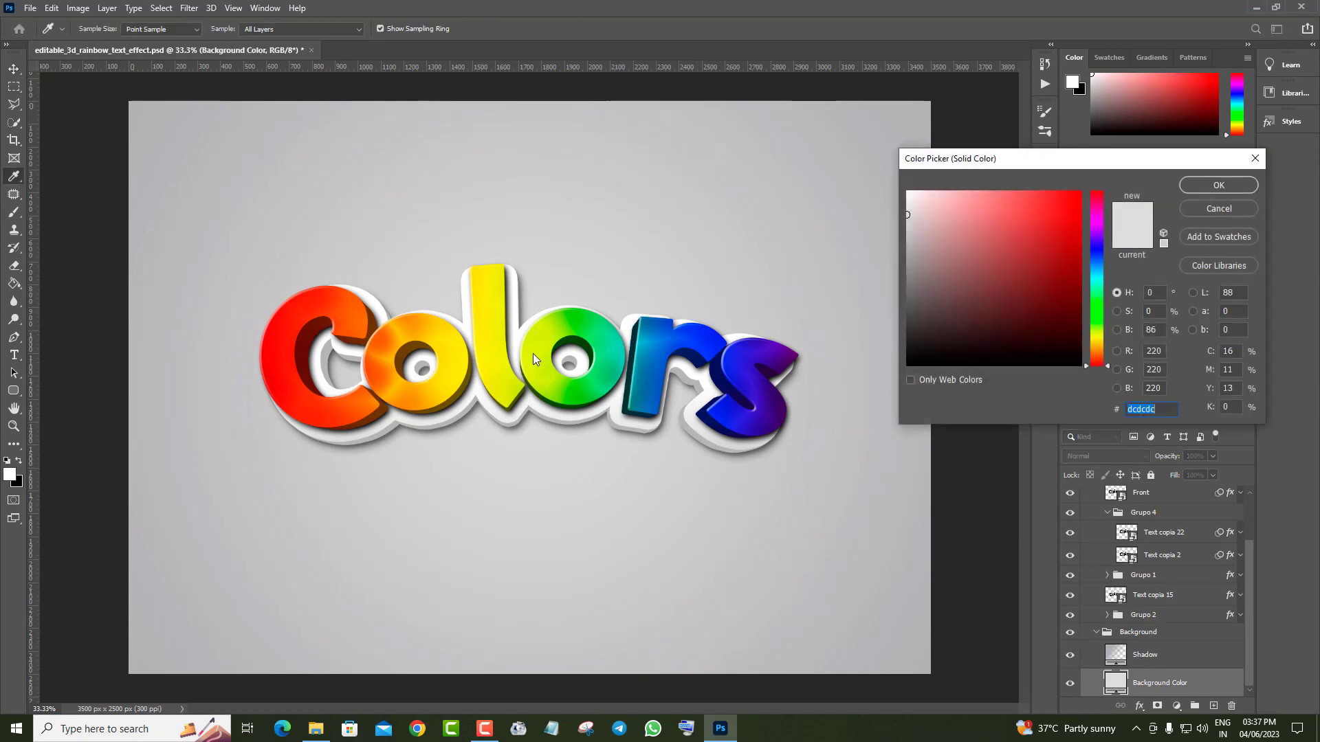
click(1073, 266)
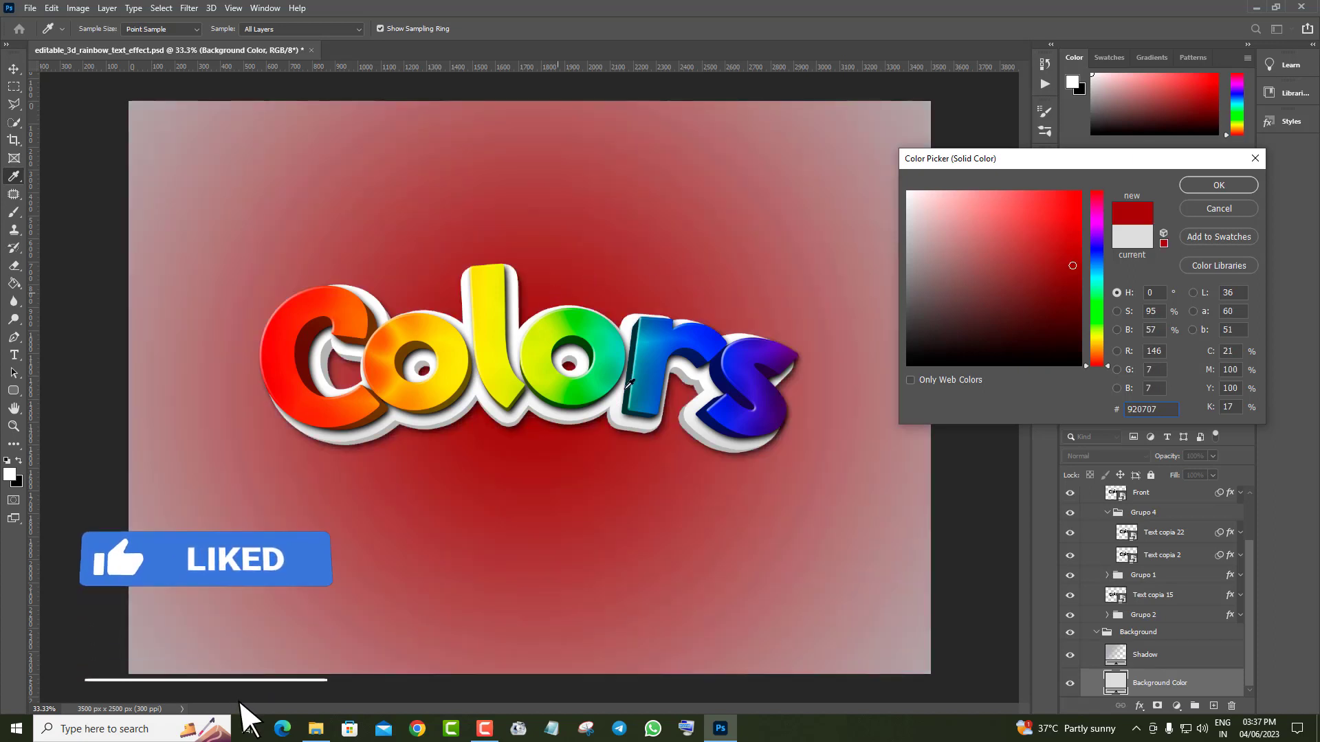
click(495, 367)
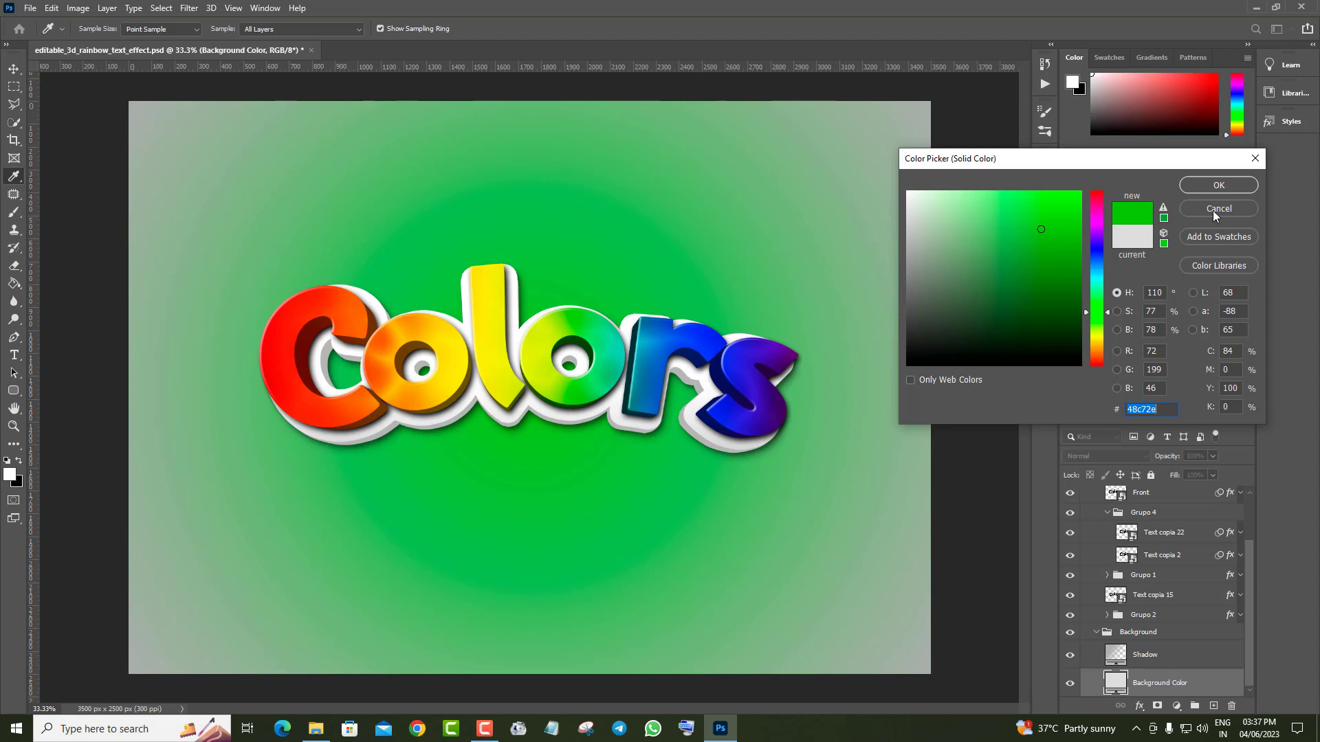
key(Return)
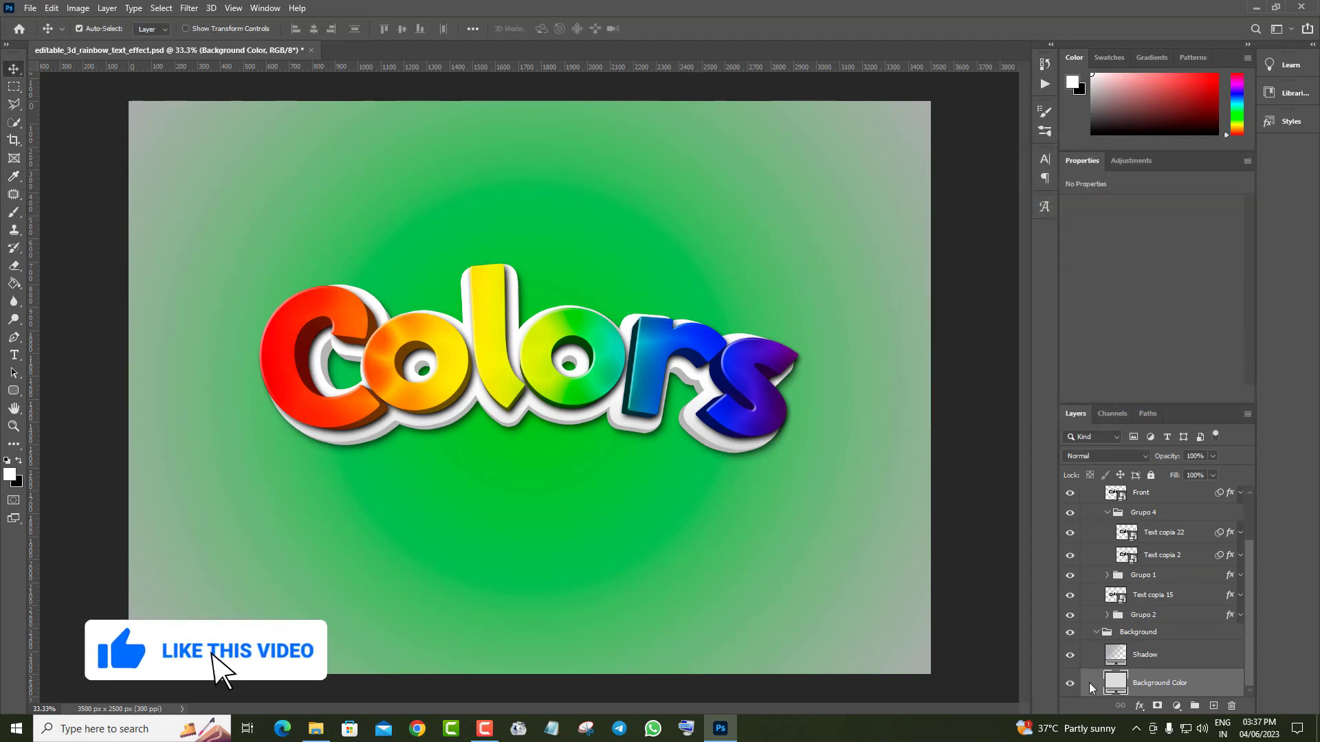
key(ctrl+z)
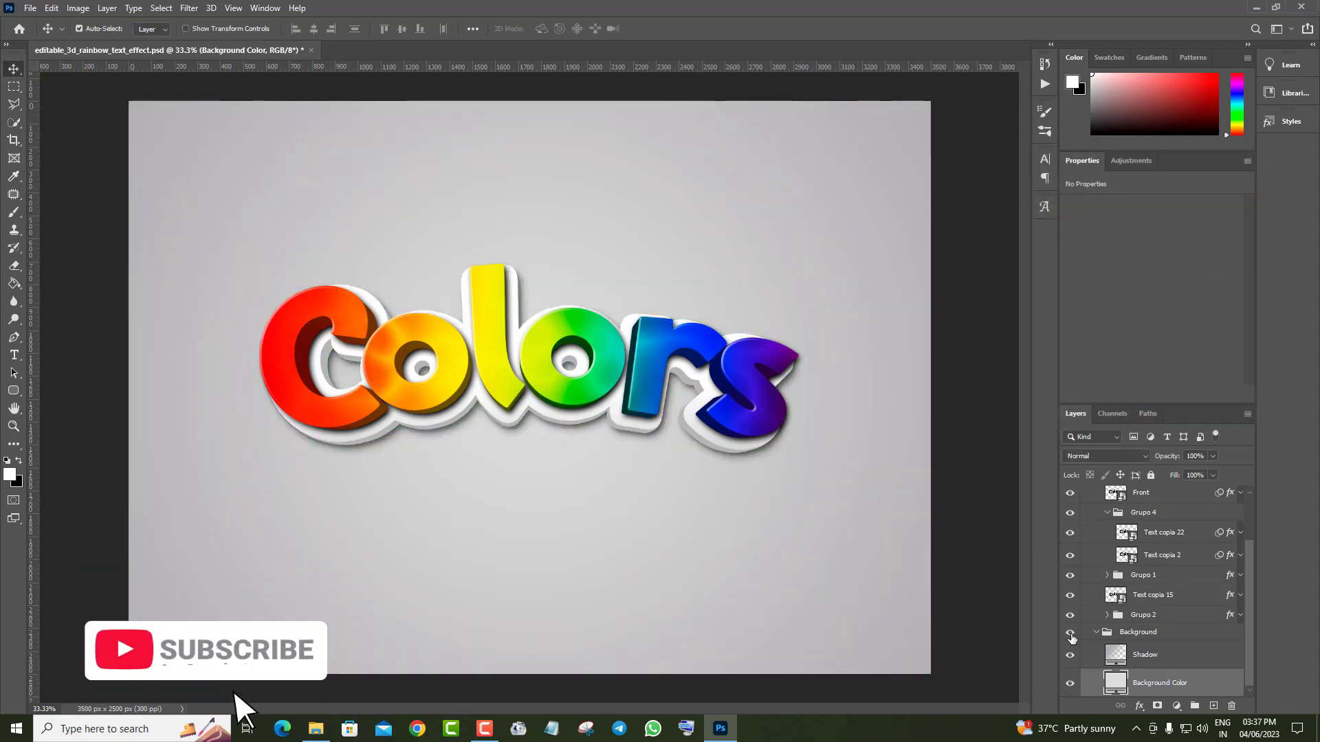
click(1071, 636)
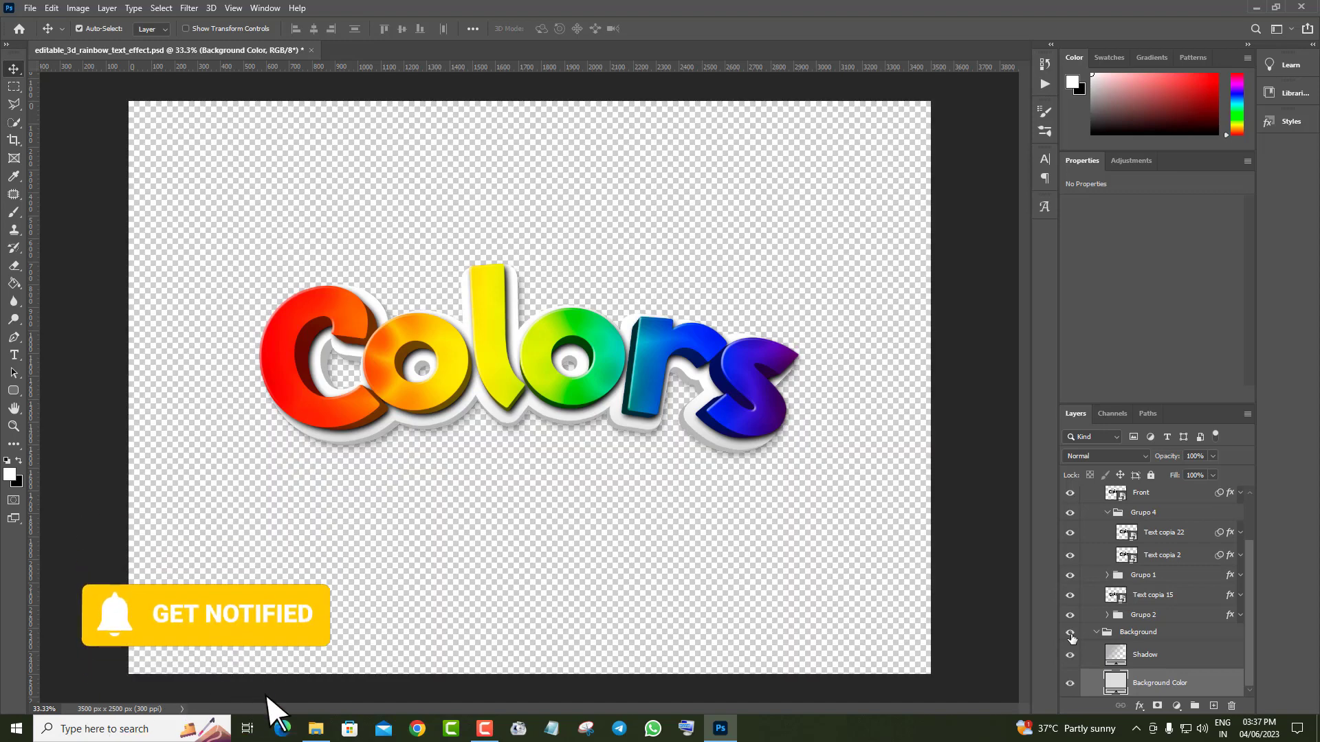
click(1070, 634)
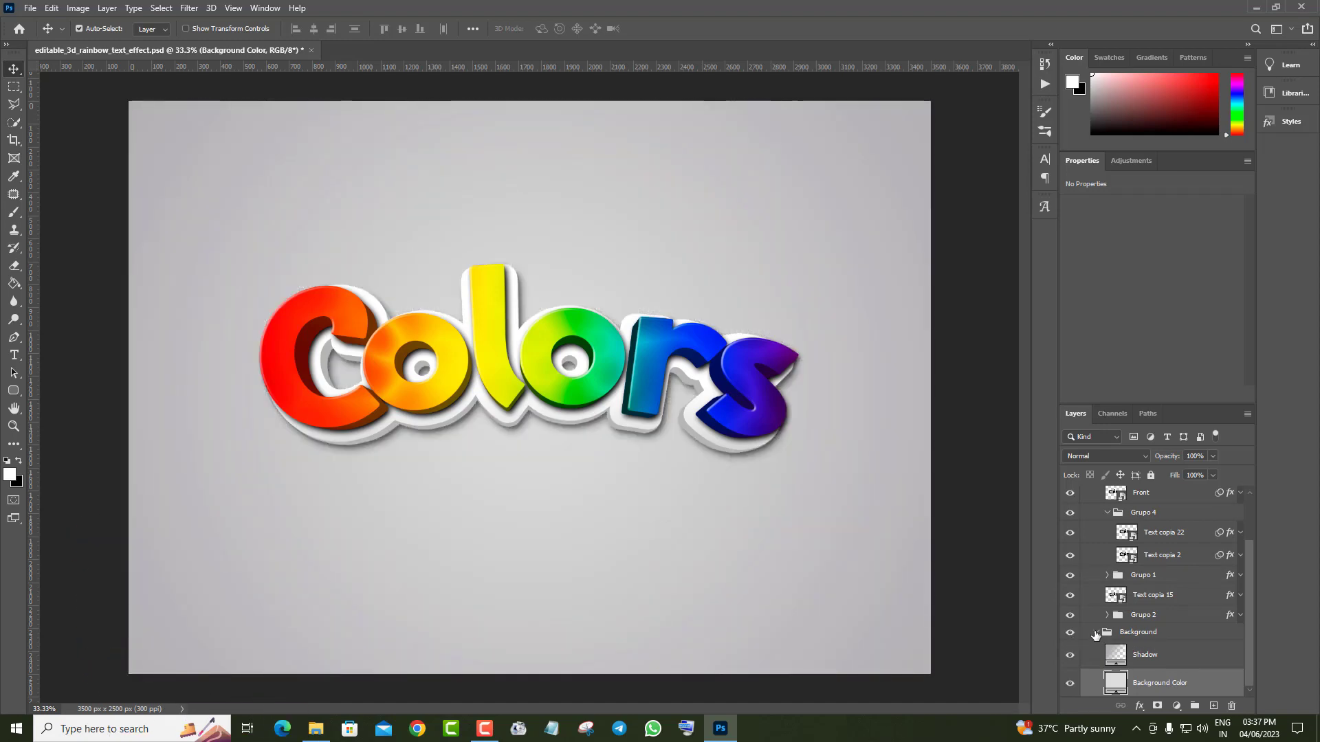
click(1098, 632)
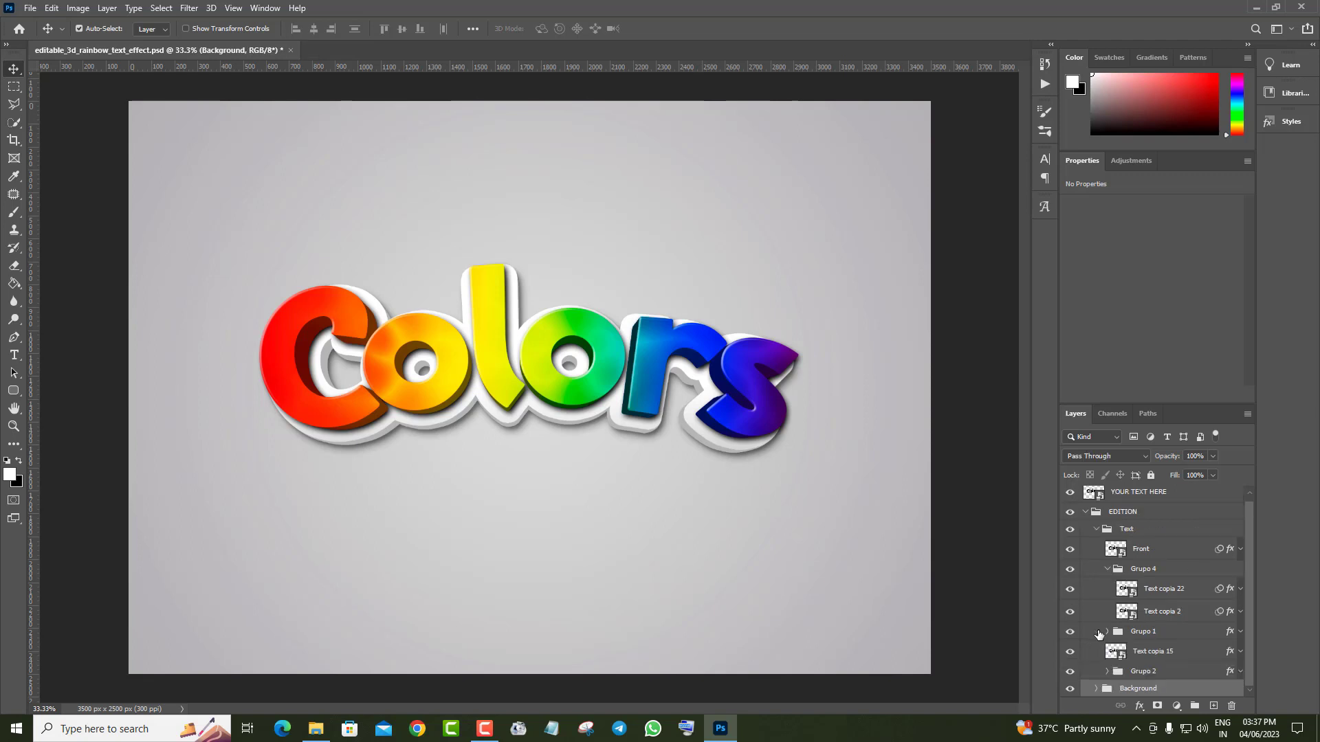